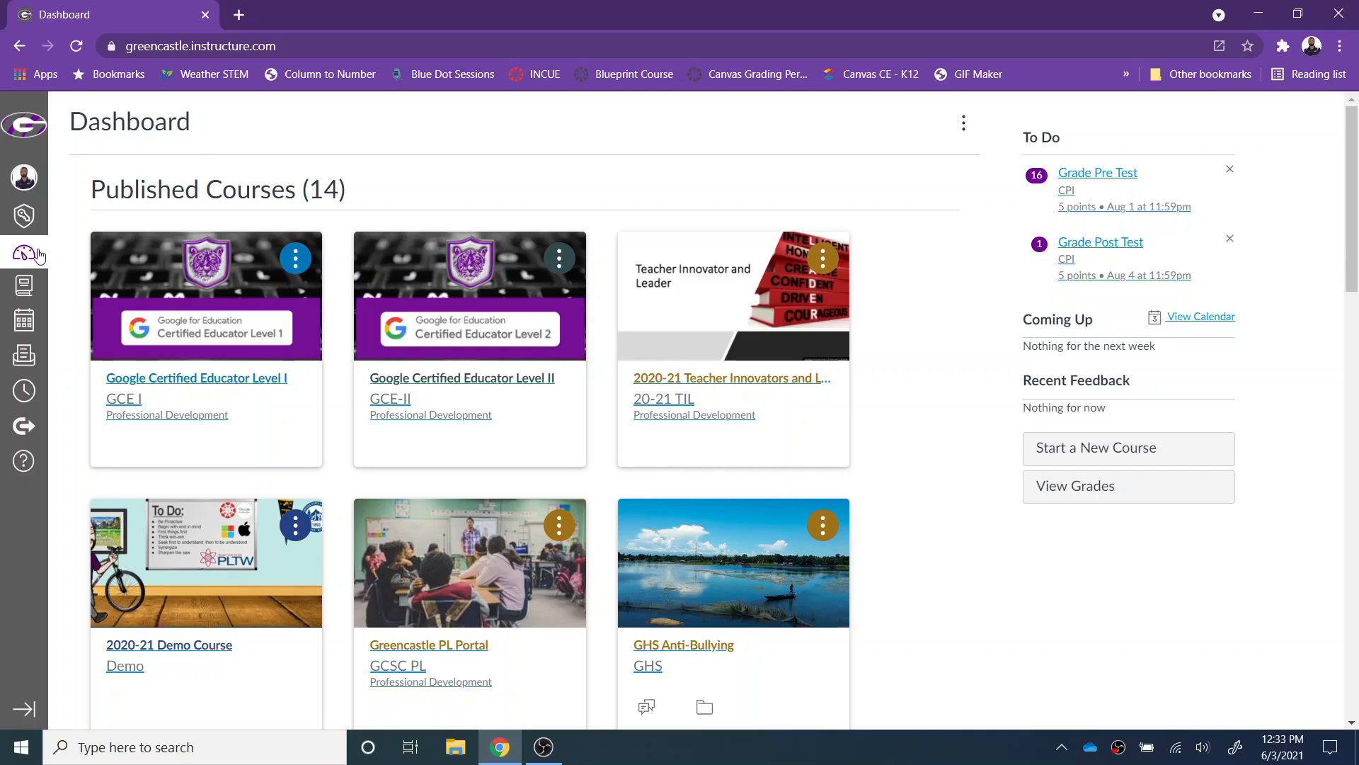
Create a new course named '21-'22 plus the teacher's surname and Sandbox, with the short name SSB.
click(1073, 451)
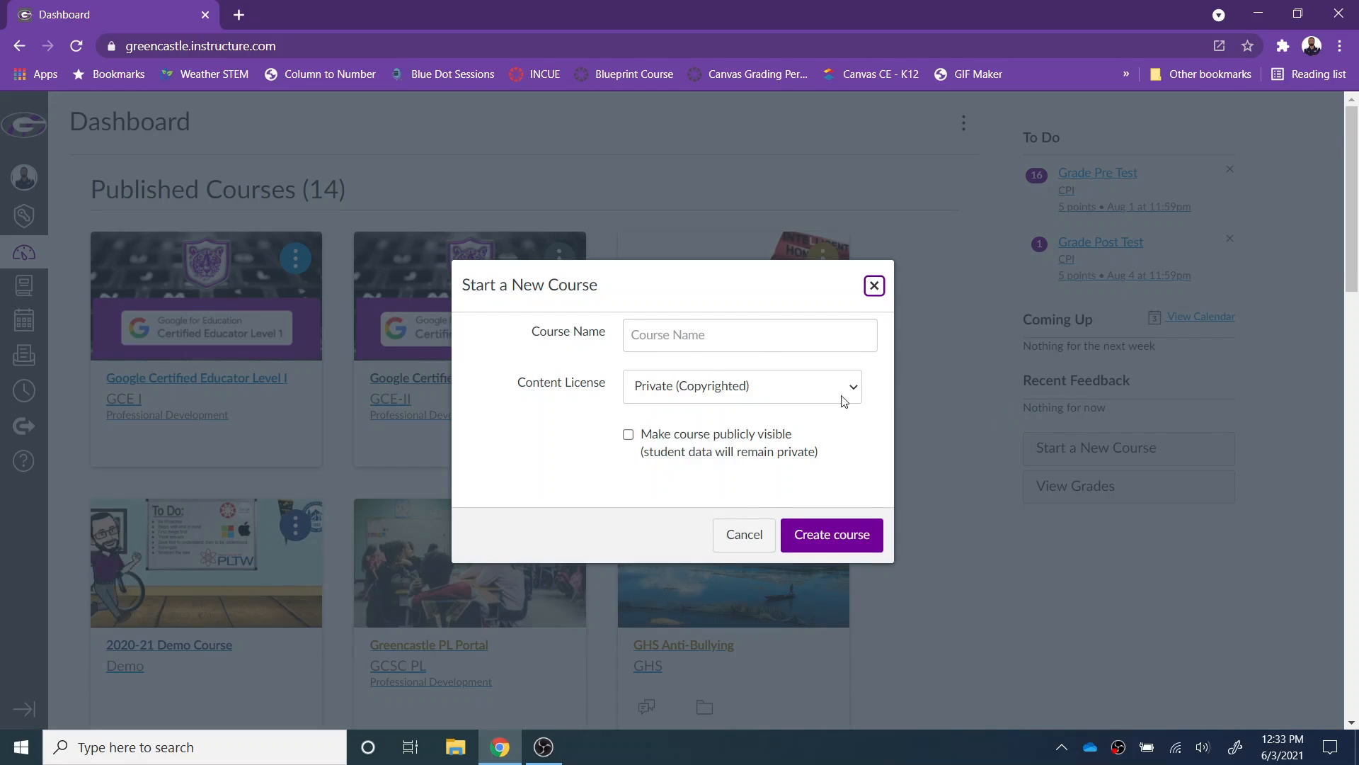
click(754, 344)
text('2)
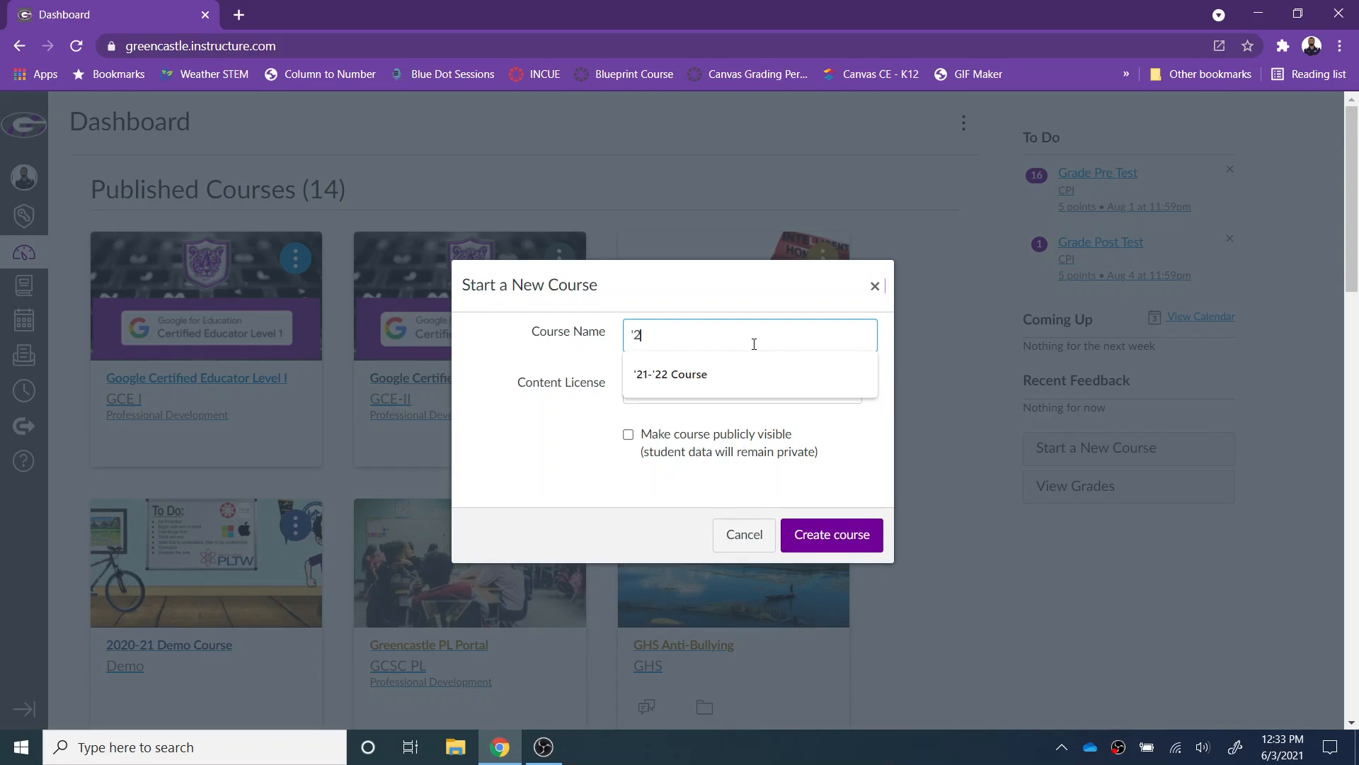
text(1-'22 Shields S)
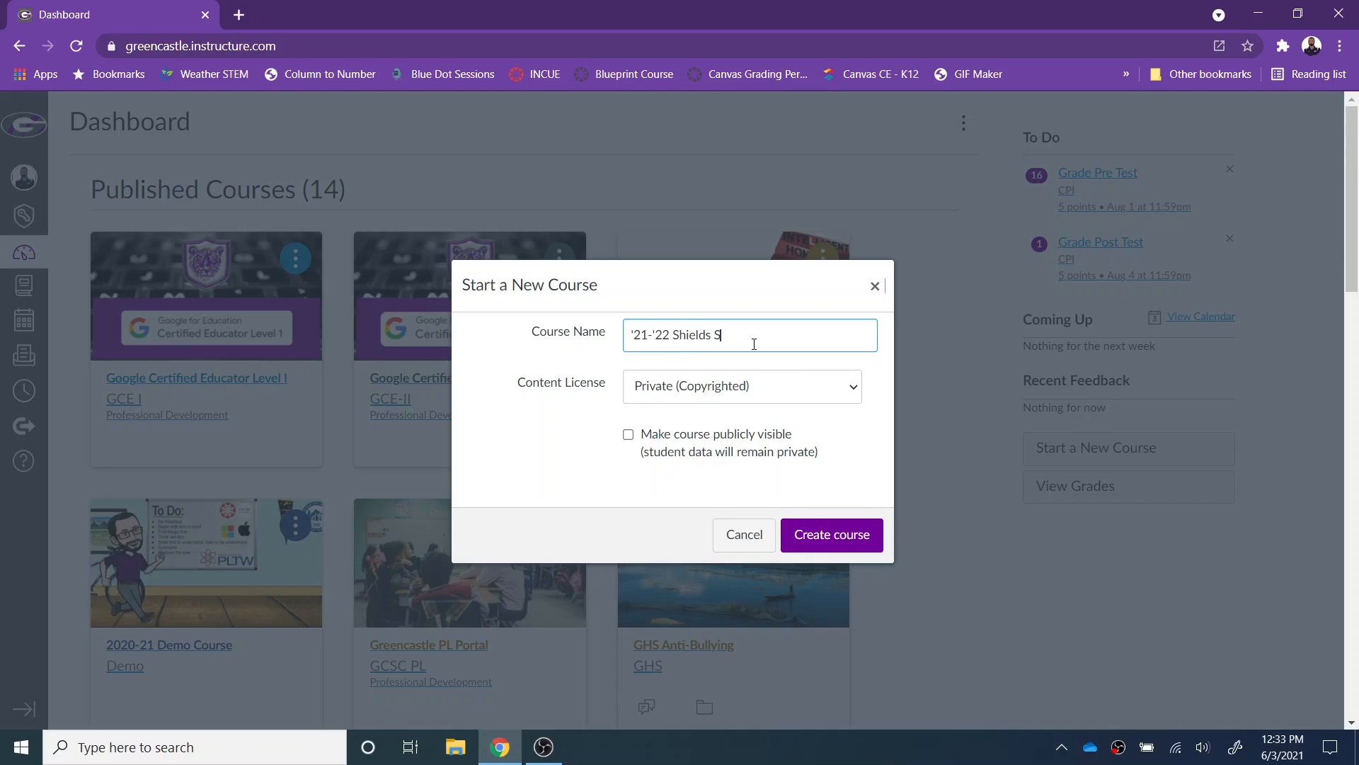
text(andbox)
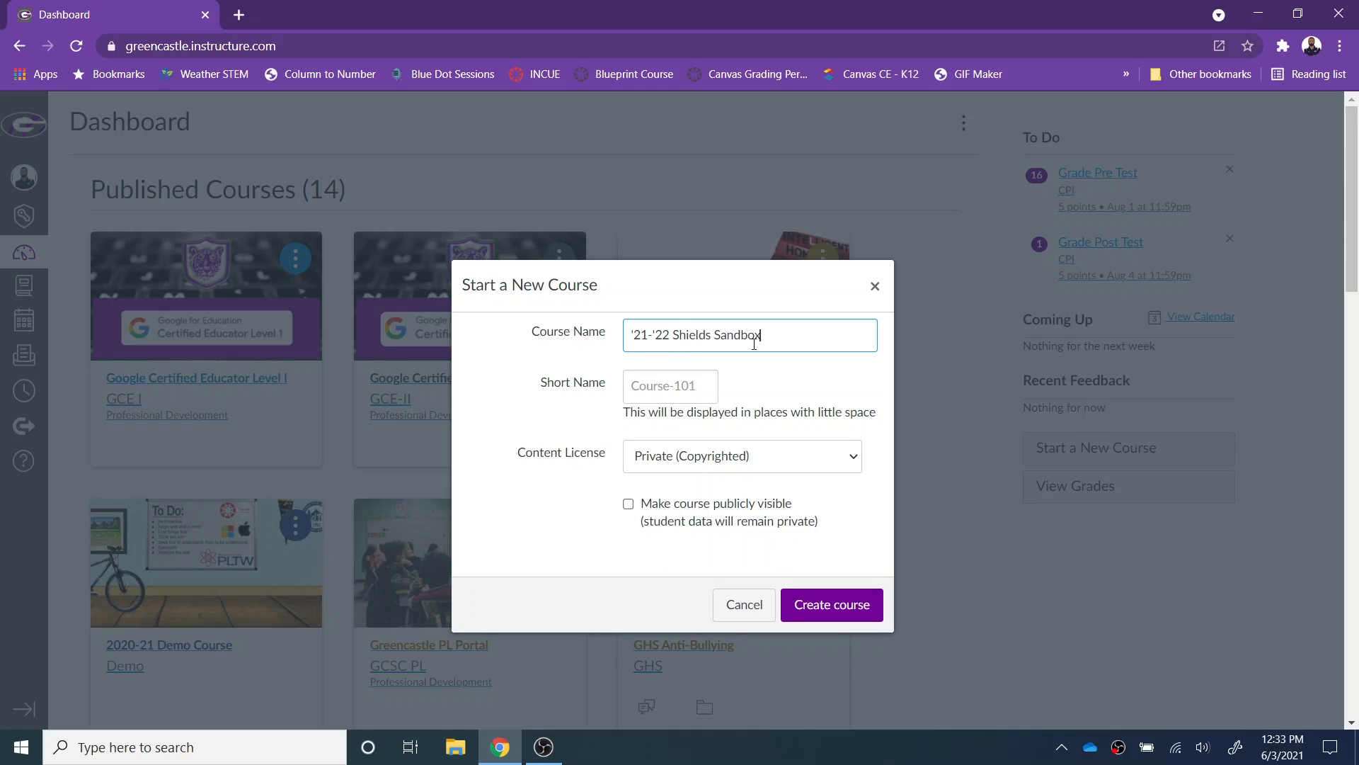
click(671, 388)
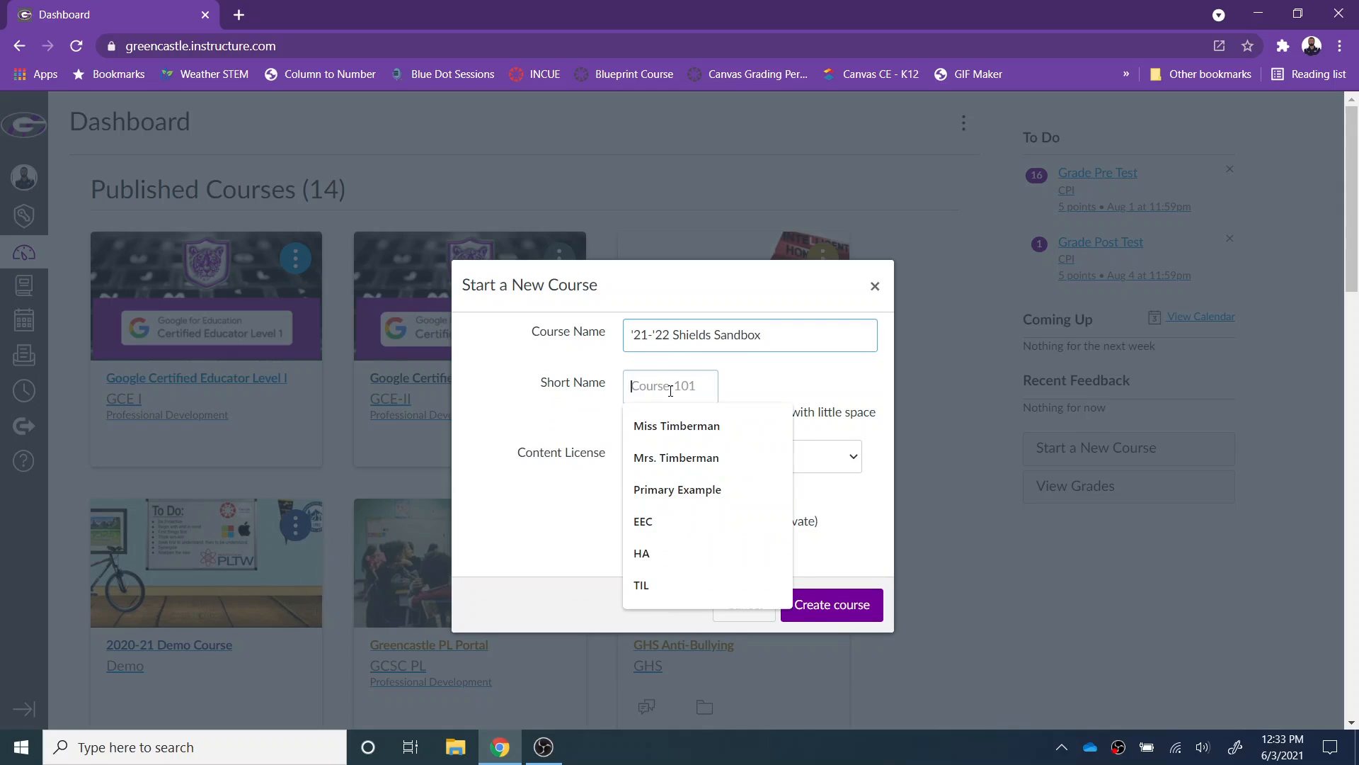
text(SSB)
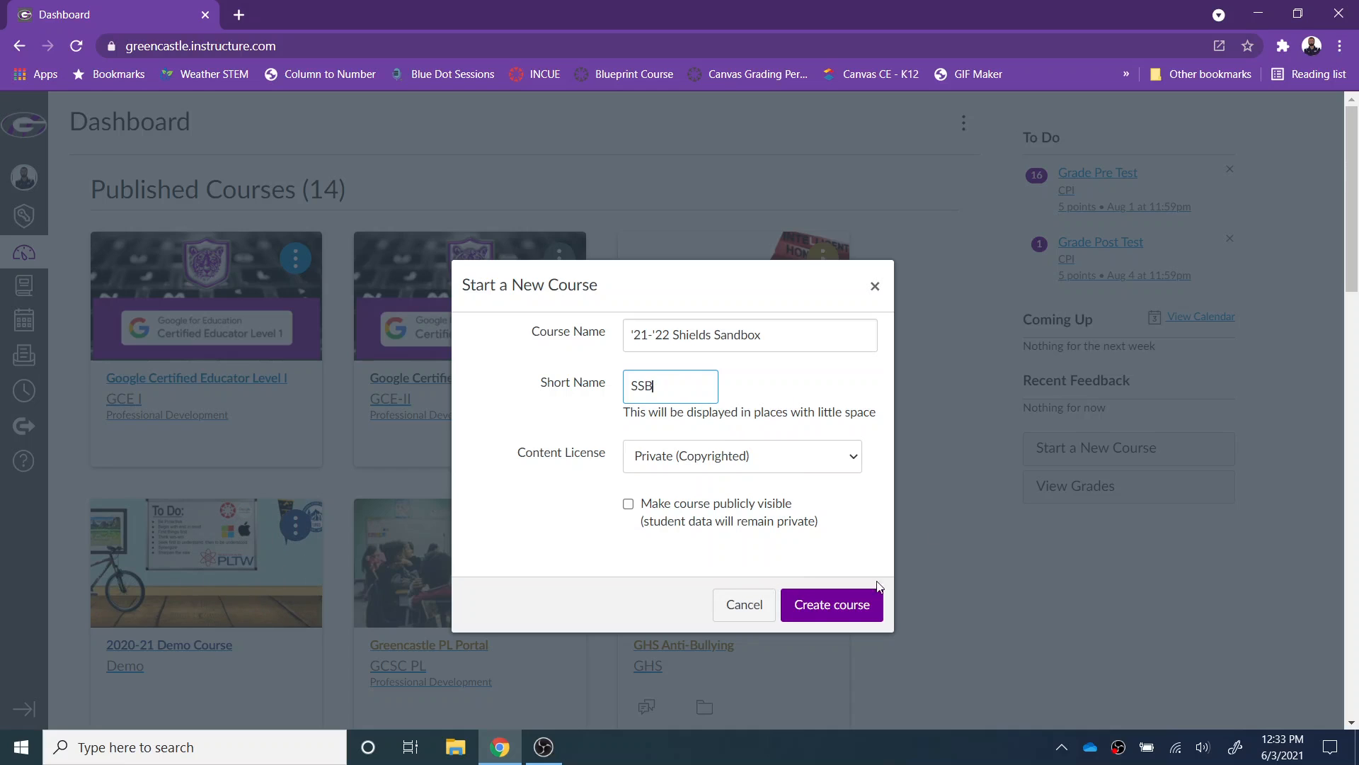
click(847, 613)
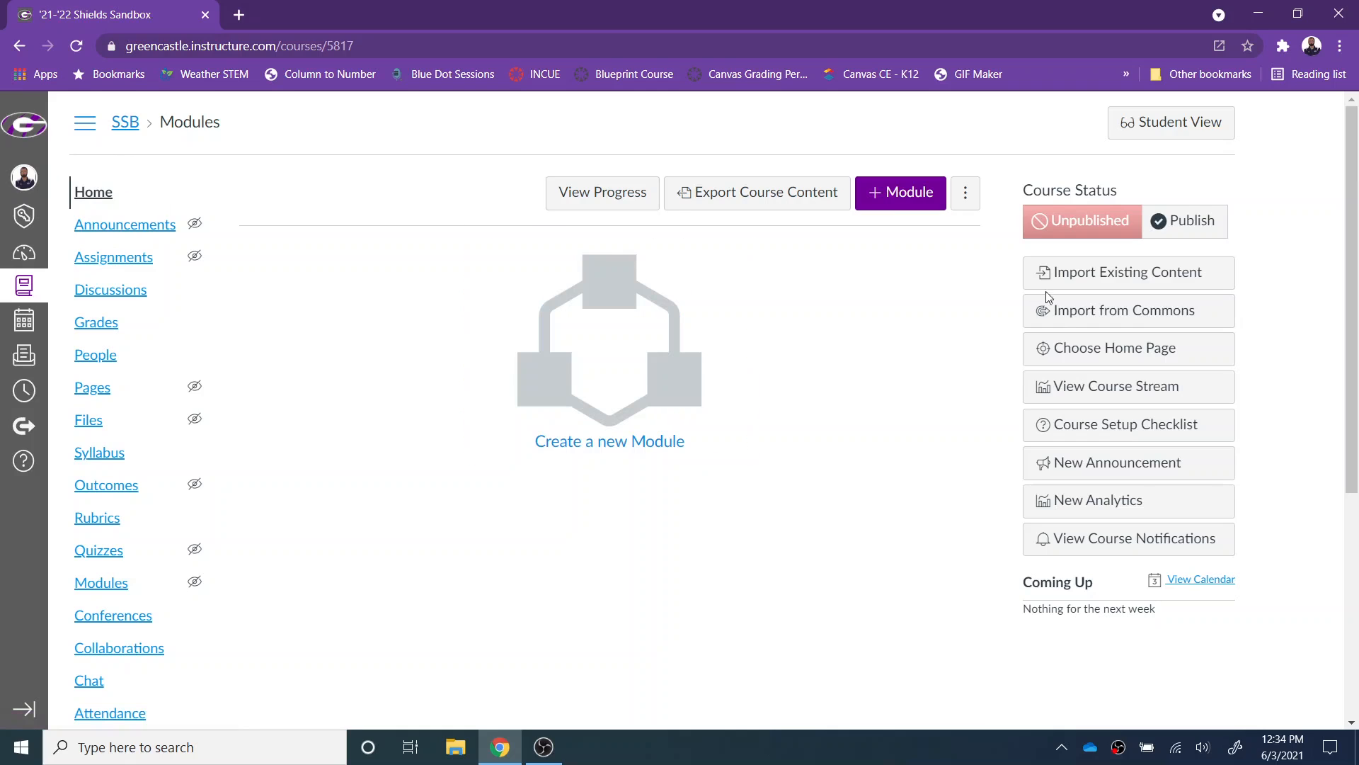
Start a content import into the new course as a Canvas course copy, with 2020-21 Demo Course as the source.
click(1099, 286)
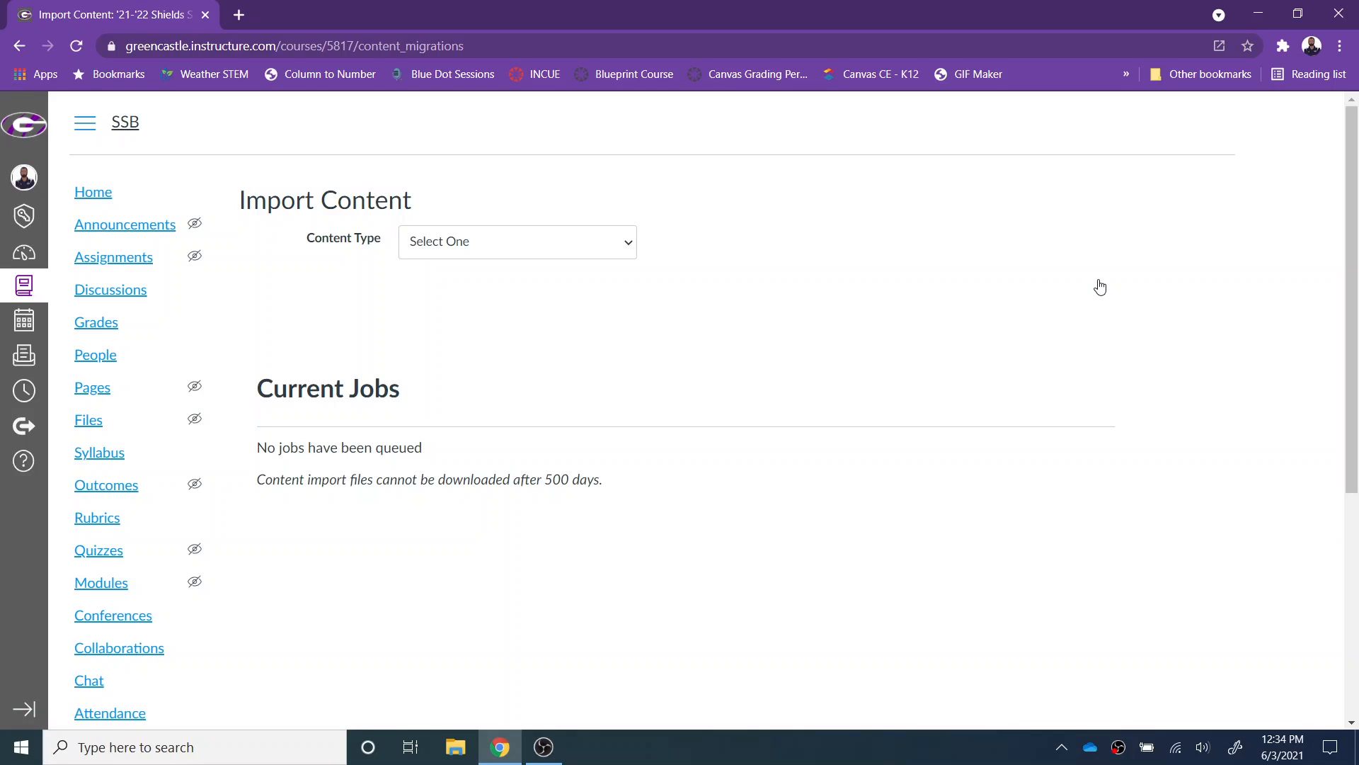
click(630, 243)
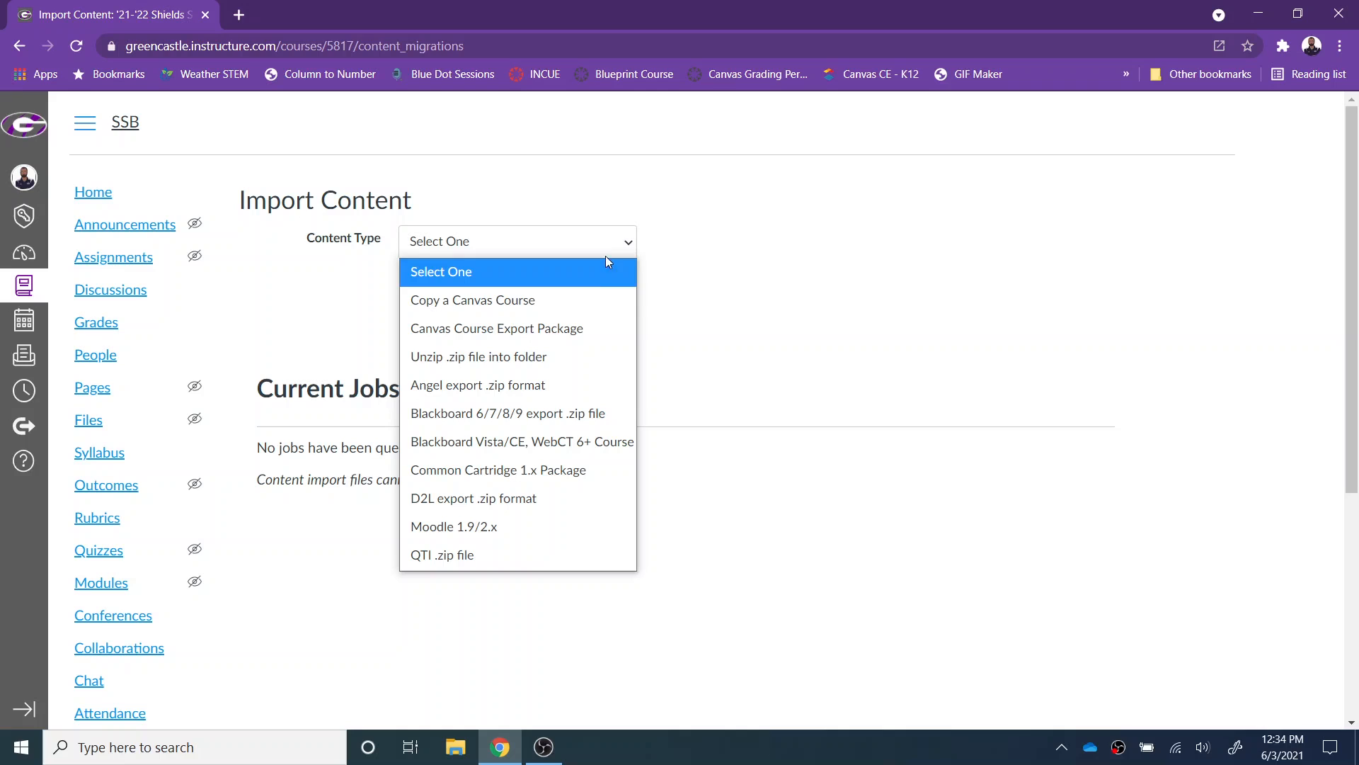
click(584, 295)
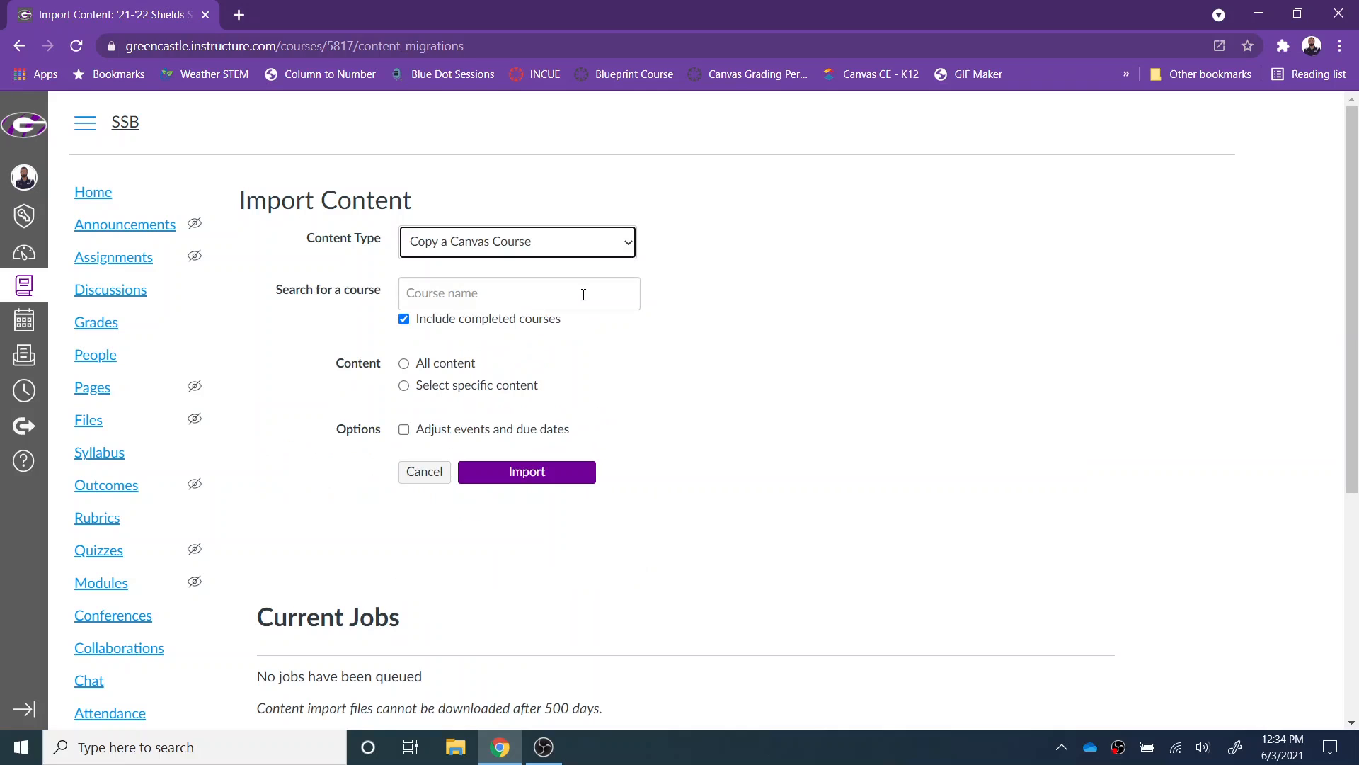
click(405, 320)
click(446, 298)
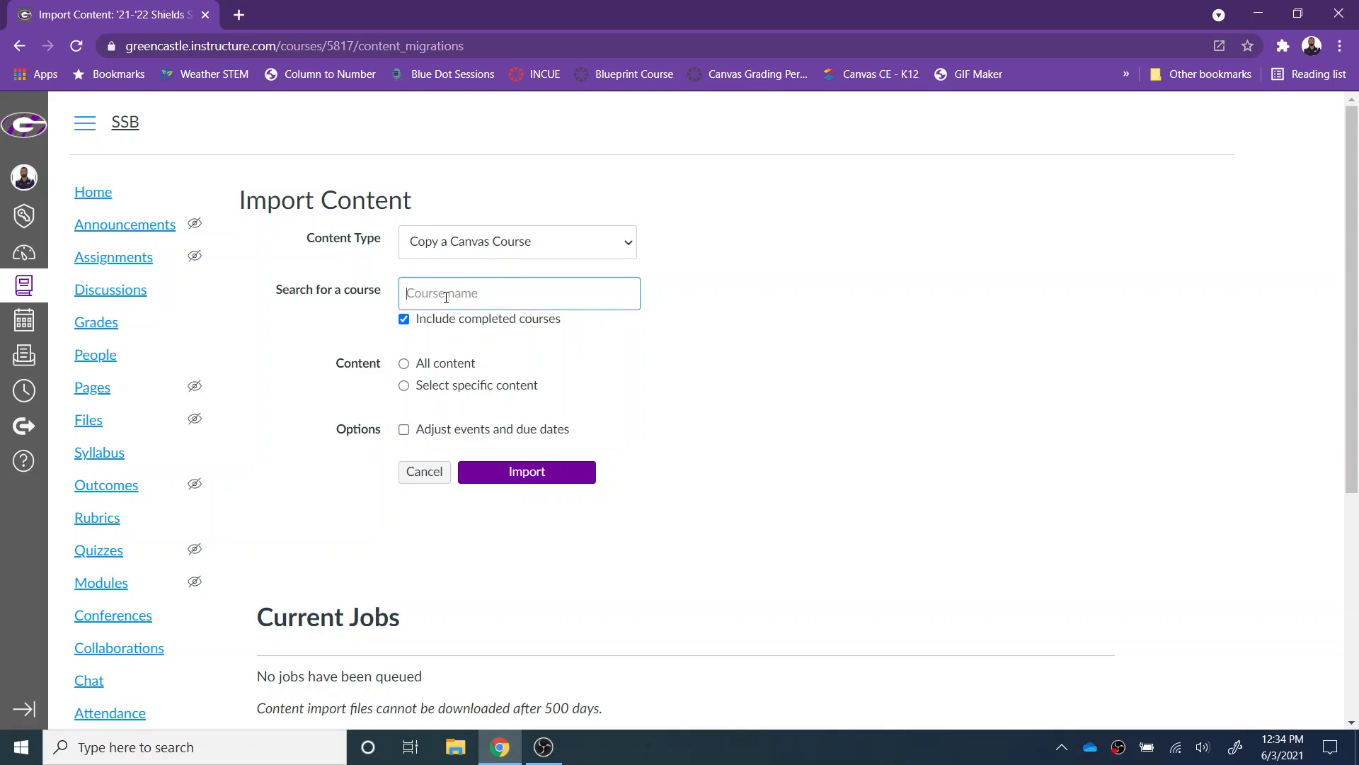
text(Demo)
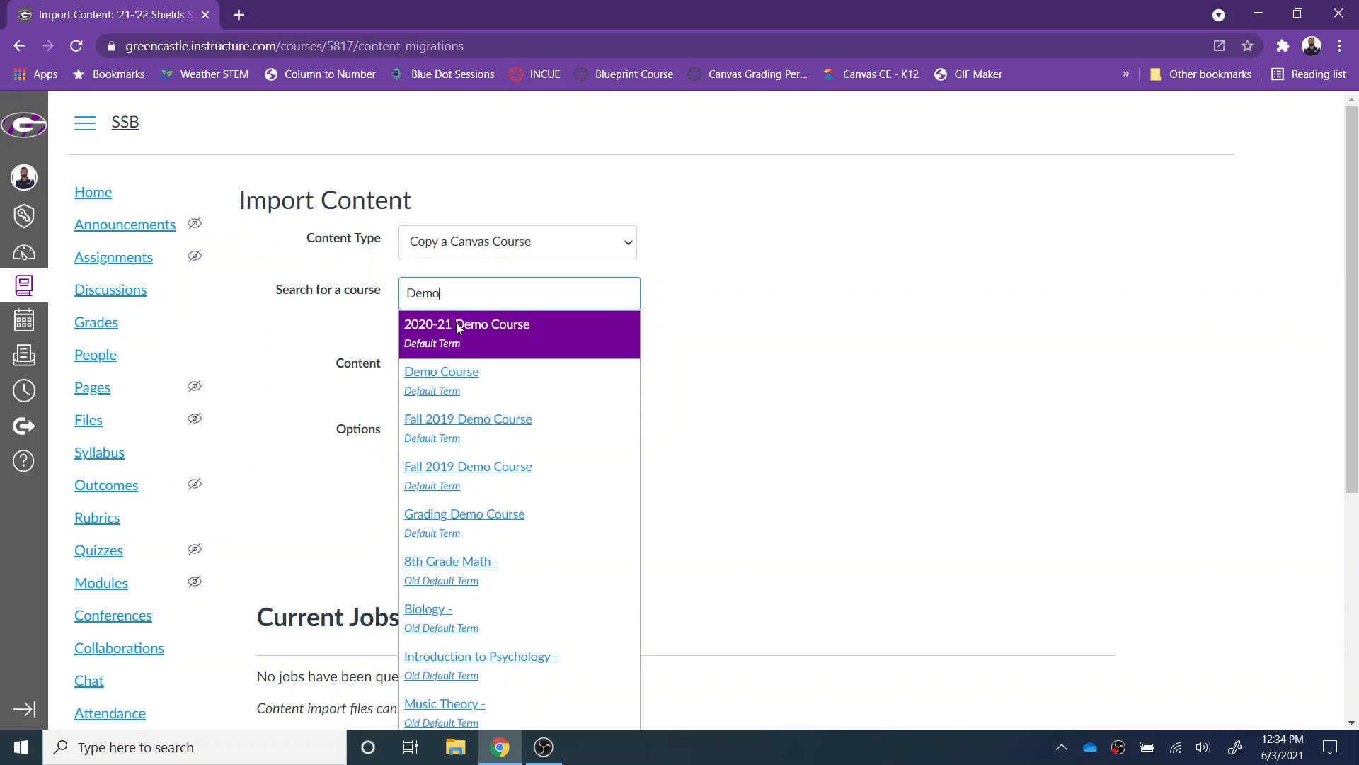
click(456, 324)
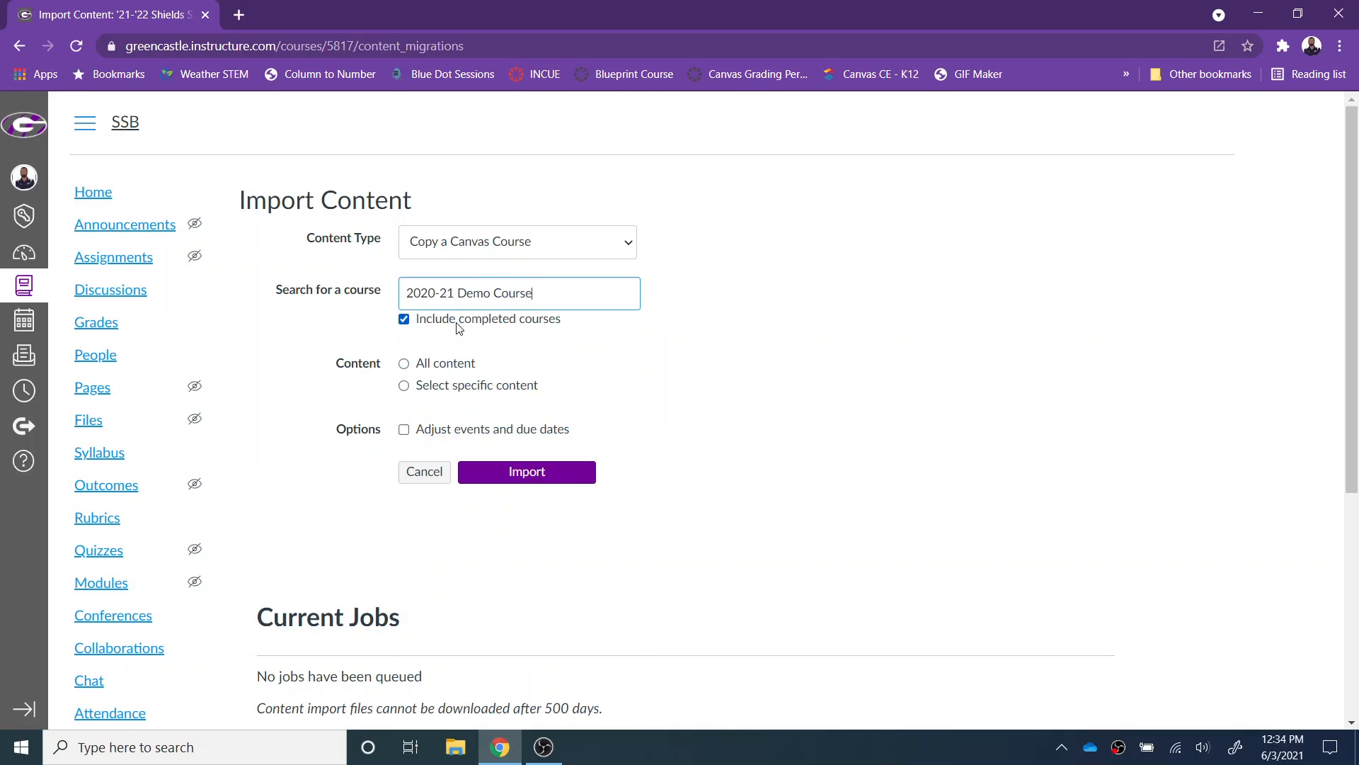
Import all content from the source course, leaving events and due dates unadjusted.
click(404, 368)
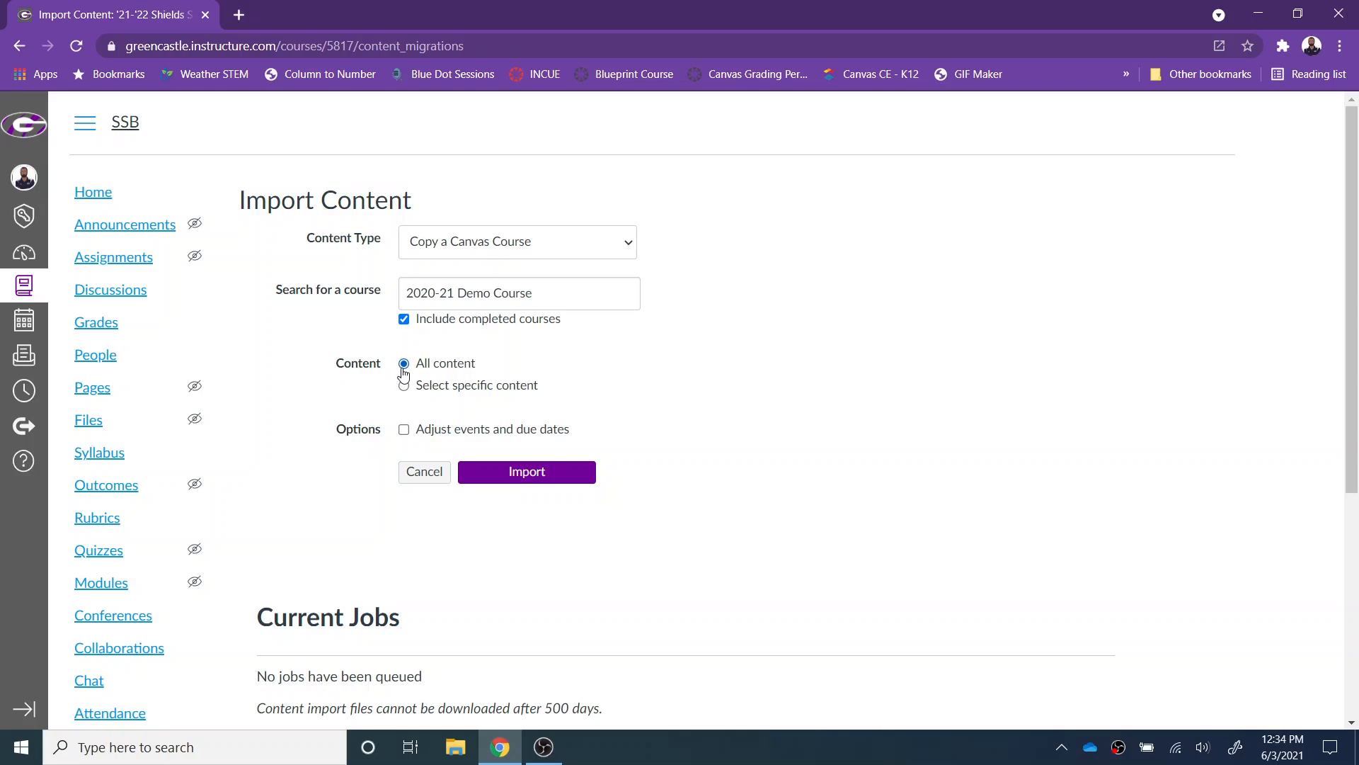
scroll(667, 449, down, 1)
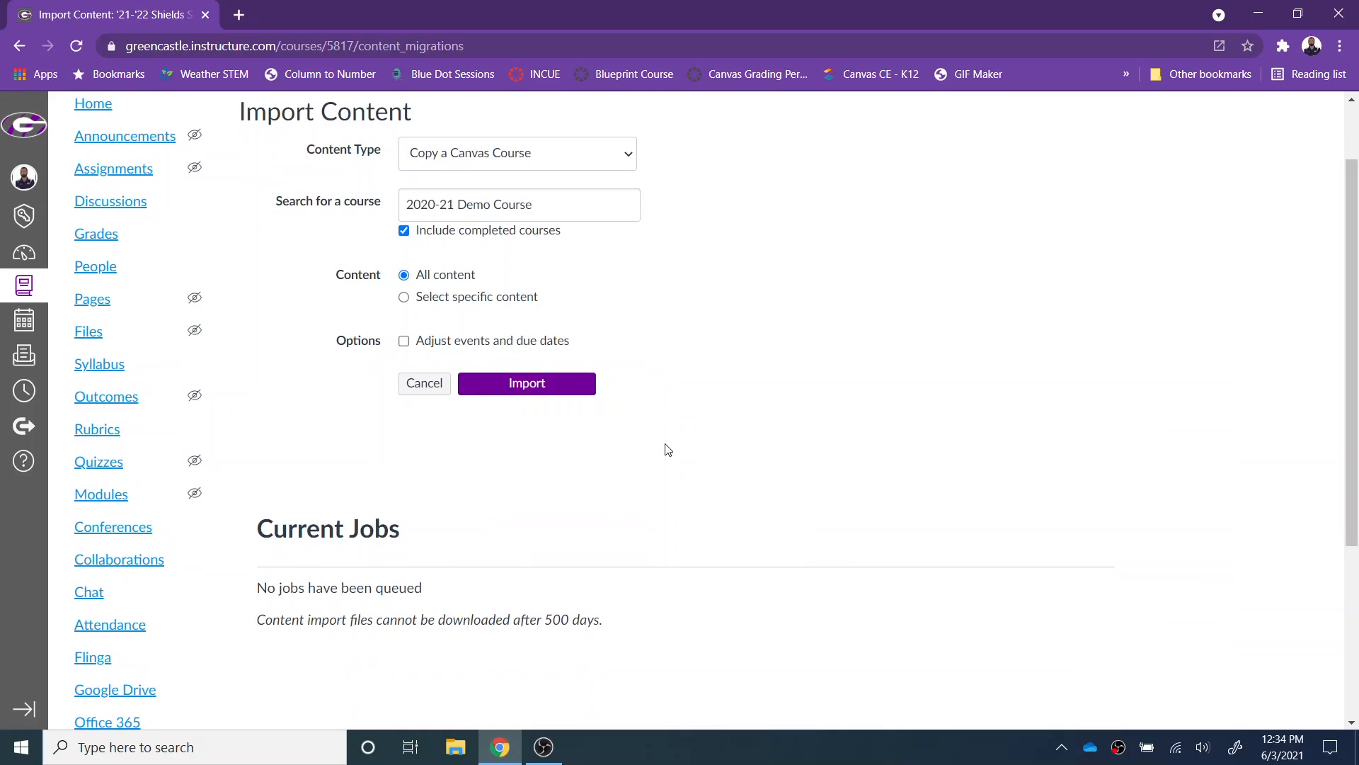
click(404, 342)
click(404, 342)
click(564, 385)
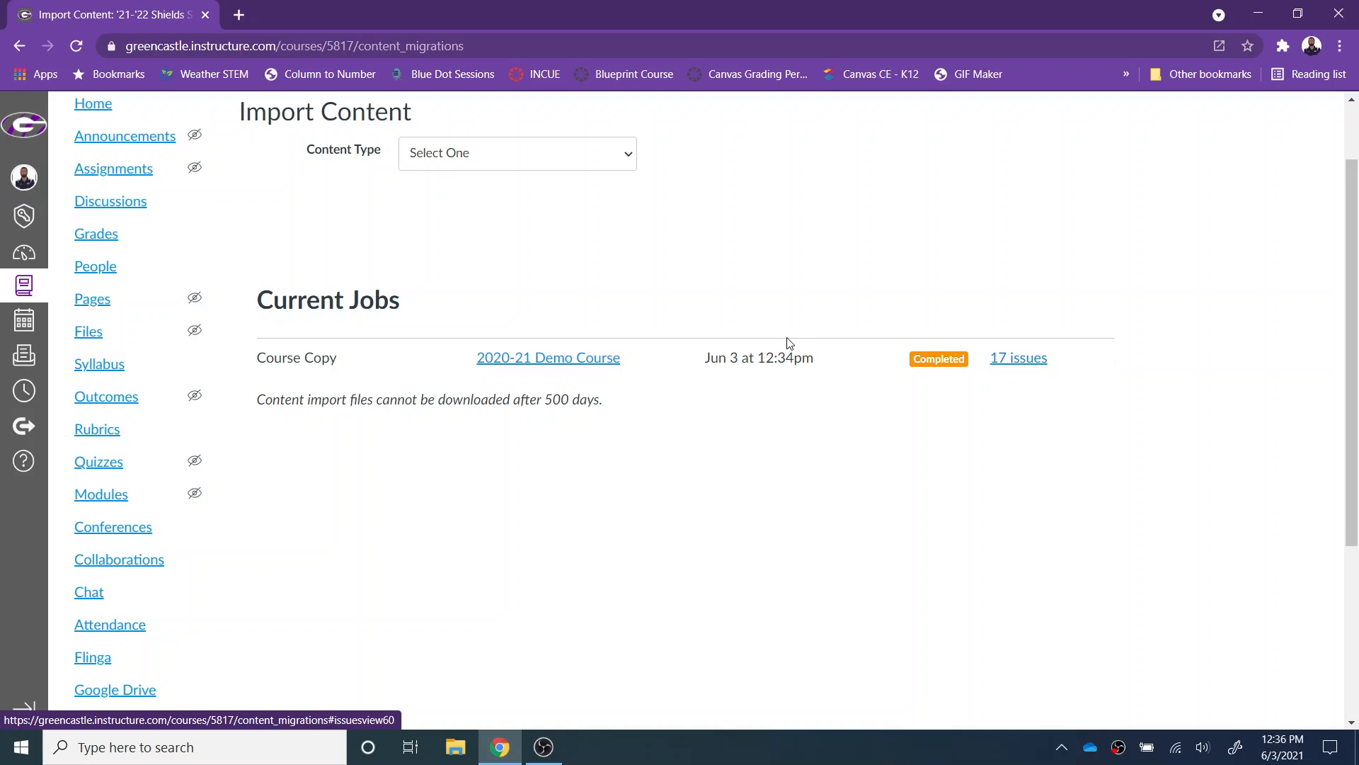
Review the imported home page and module list, locating the GCSC Elementary Daily Module Template module.
scroll(481, 276, up, 1)
click(101, 195)
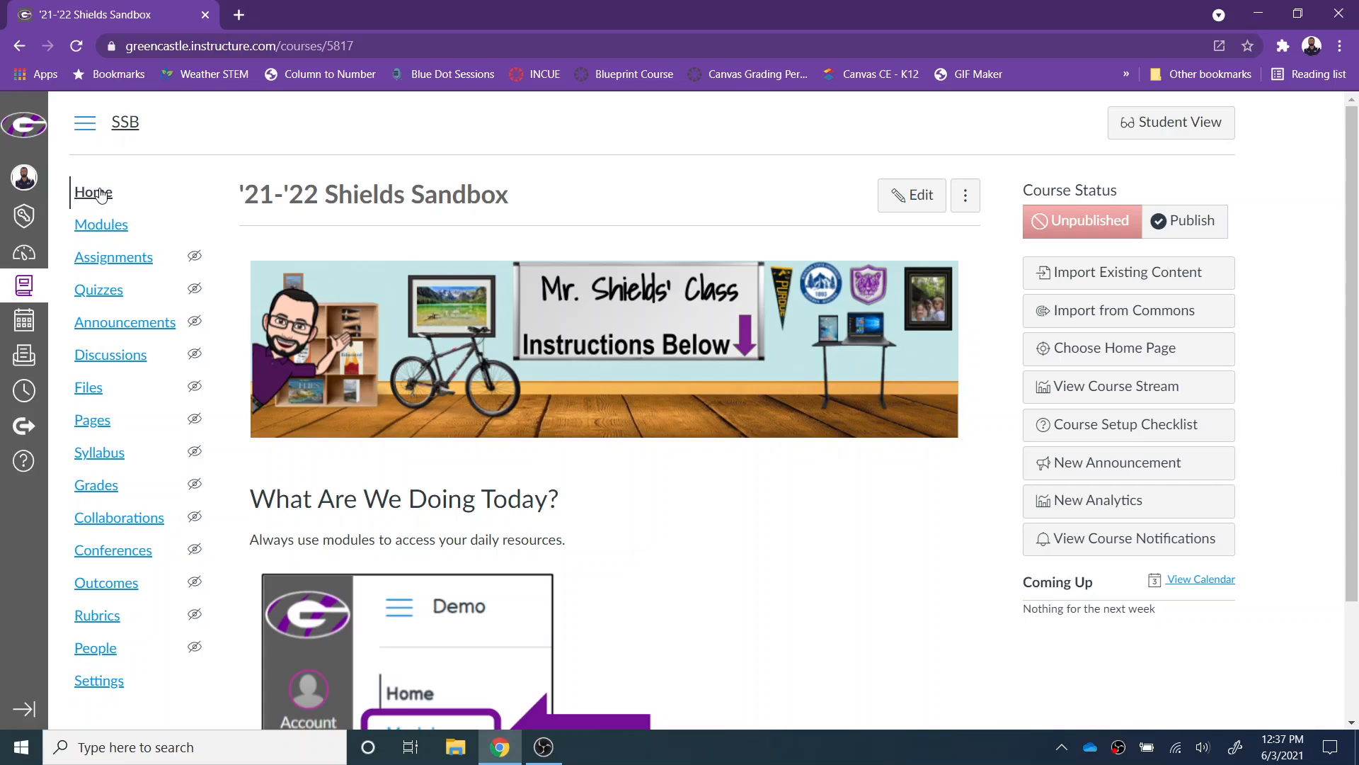
click(112, 225)
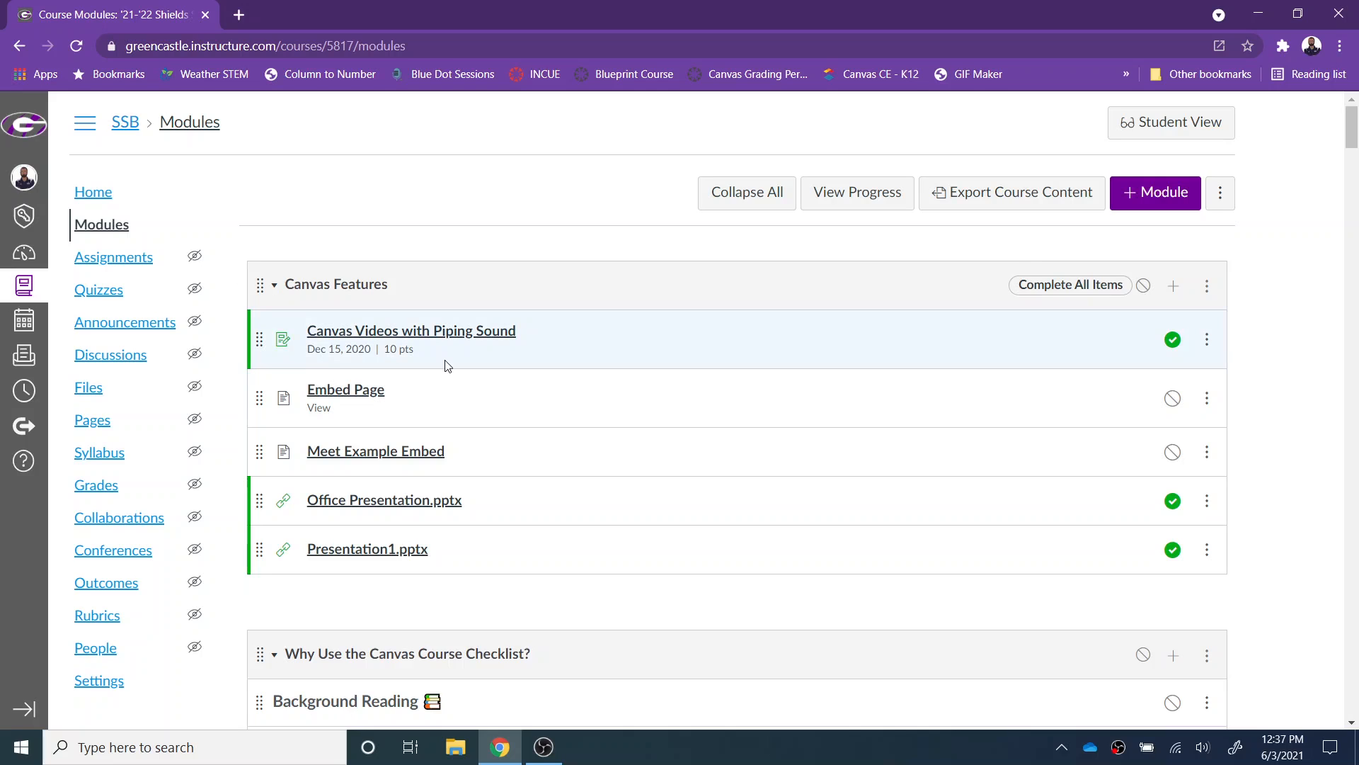
scroll(444, 361, down, 4)
scroll(445, 364, down, 12)
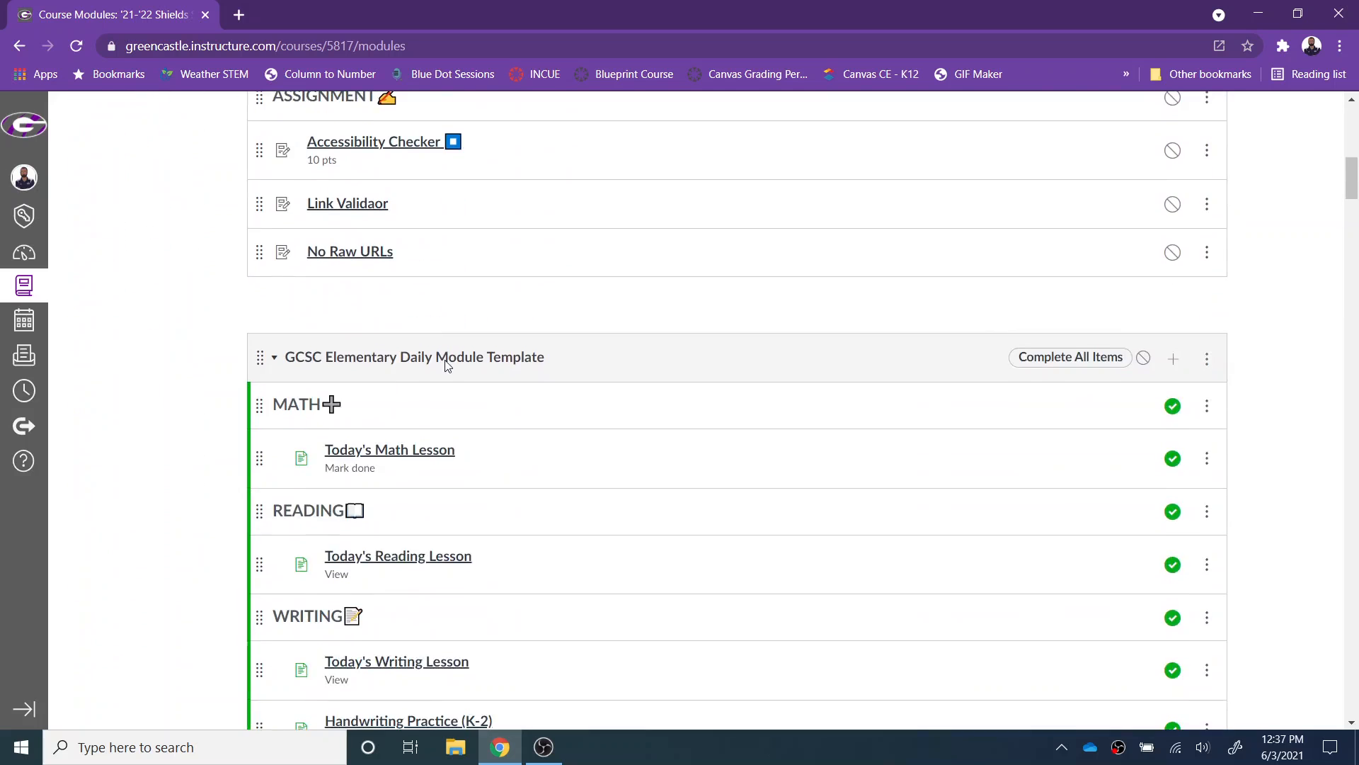
scroll(445, 365, down, 5)
scroll(446, 364, up, 10)
scroll(1095, 441, down, 7)
scroll(1093, 443, up, 7)
click(1210, 360)
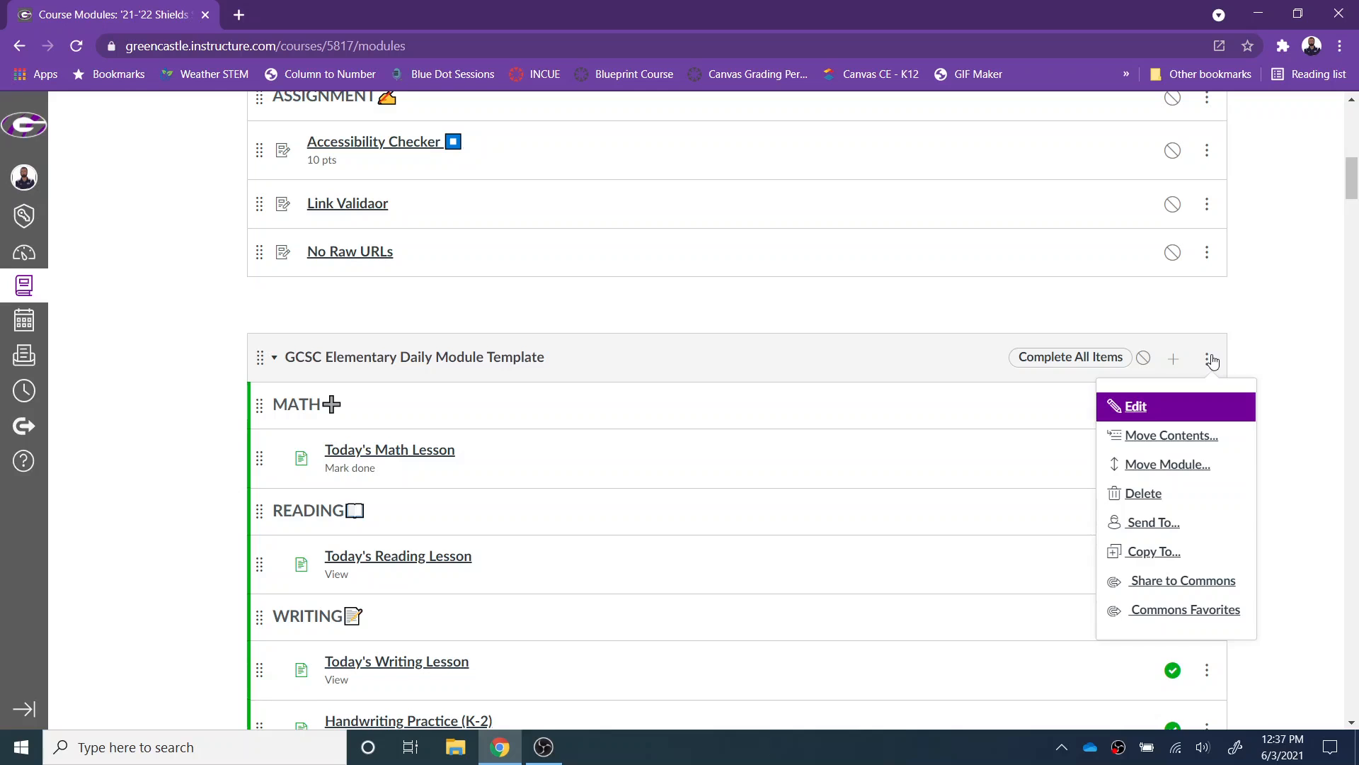
click(1137, 554)
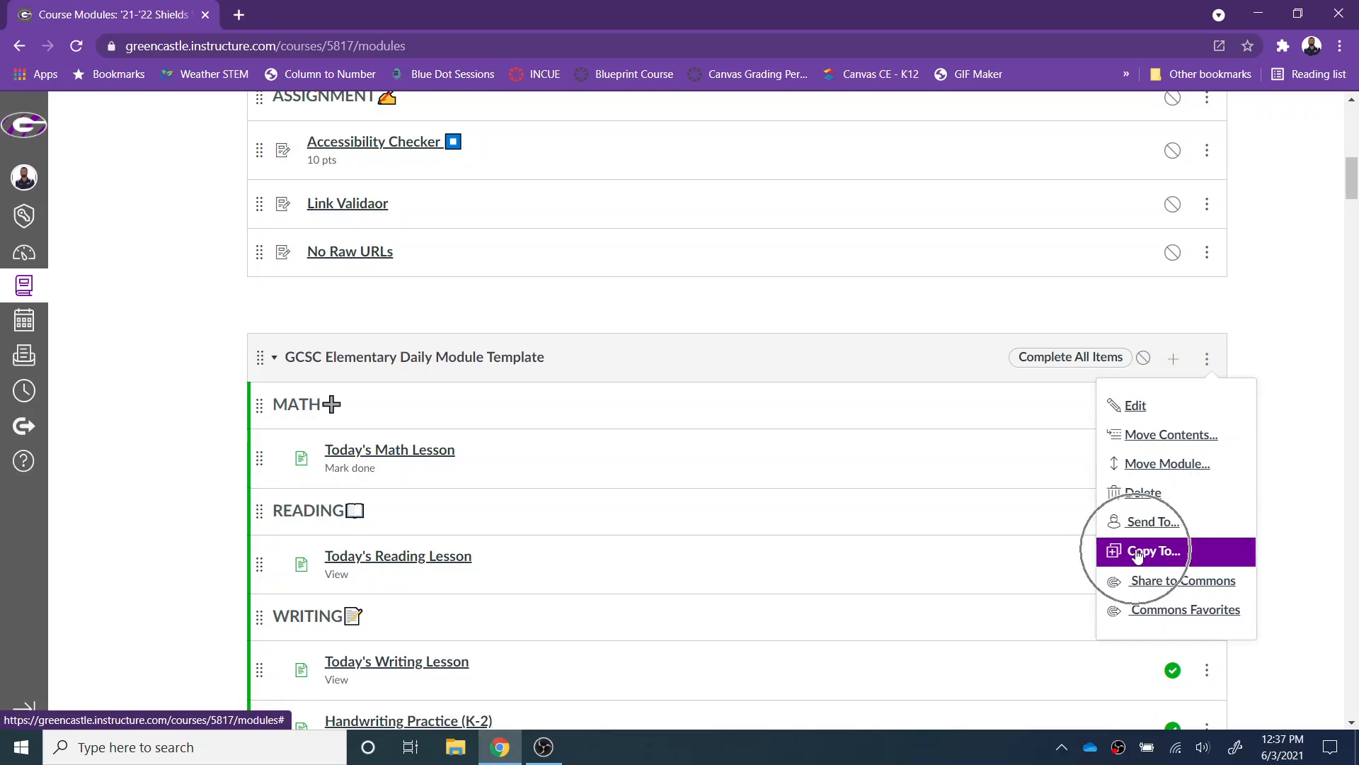
click(1206, 359)
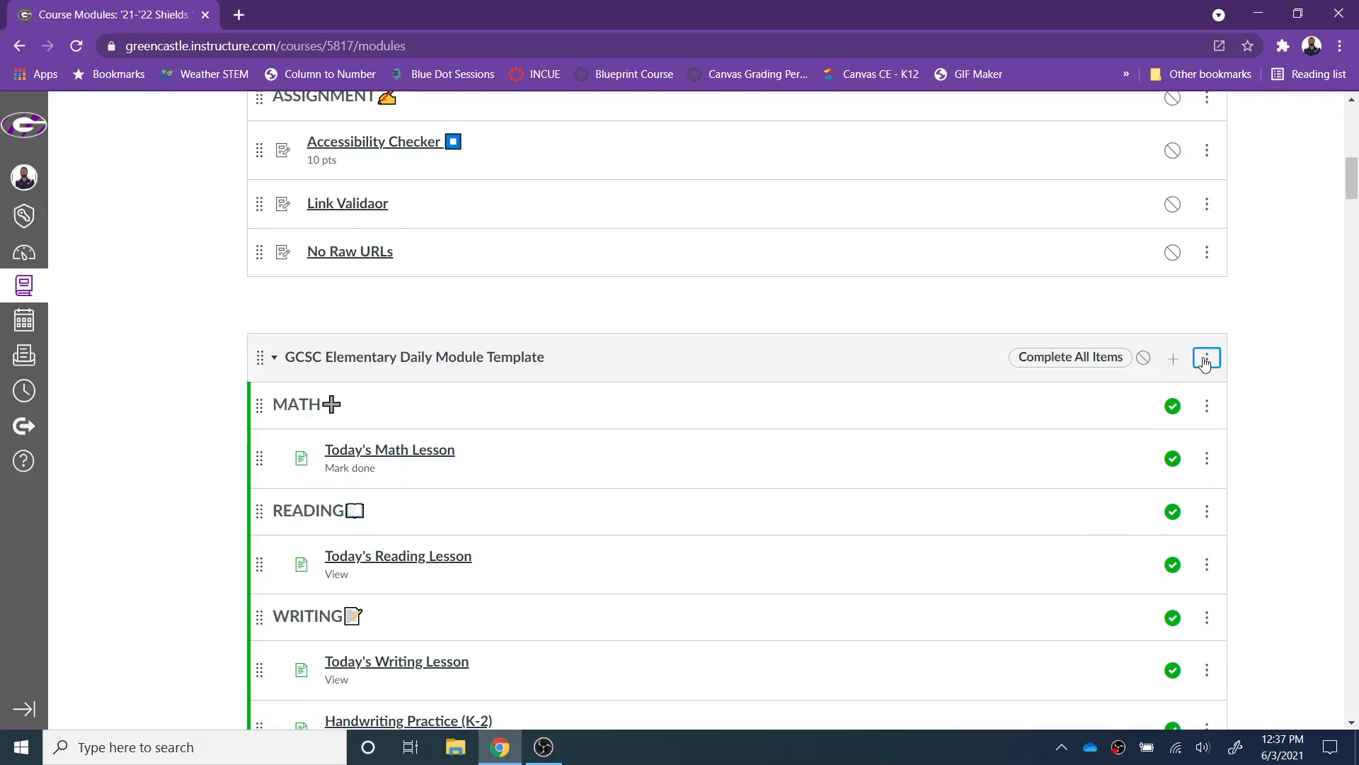
Copy the GCSC Elementary Daily Module Template module to the '21-'22 Course and close the copy dialog.
click(1206, 358)
click(1143, 552)
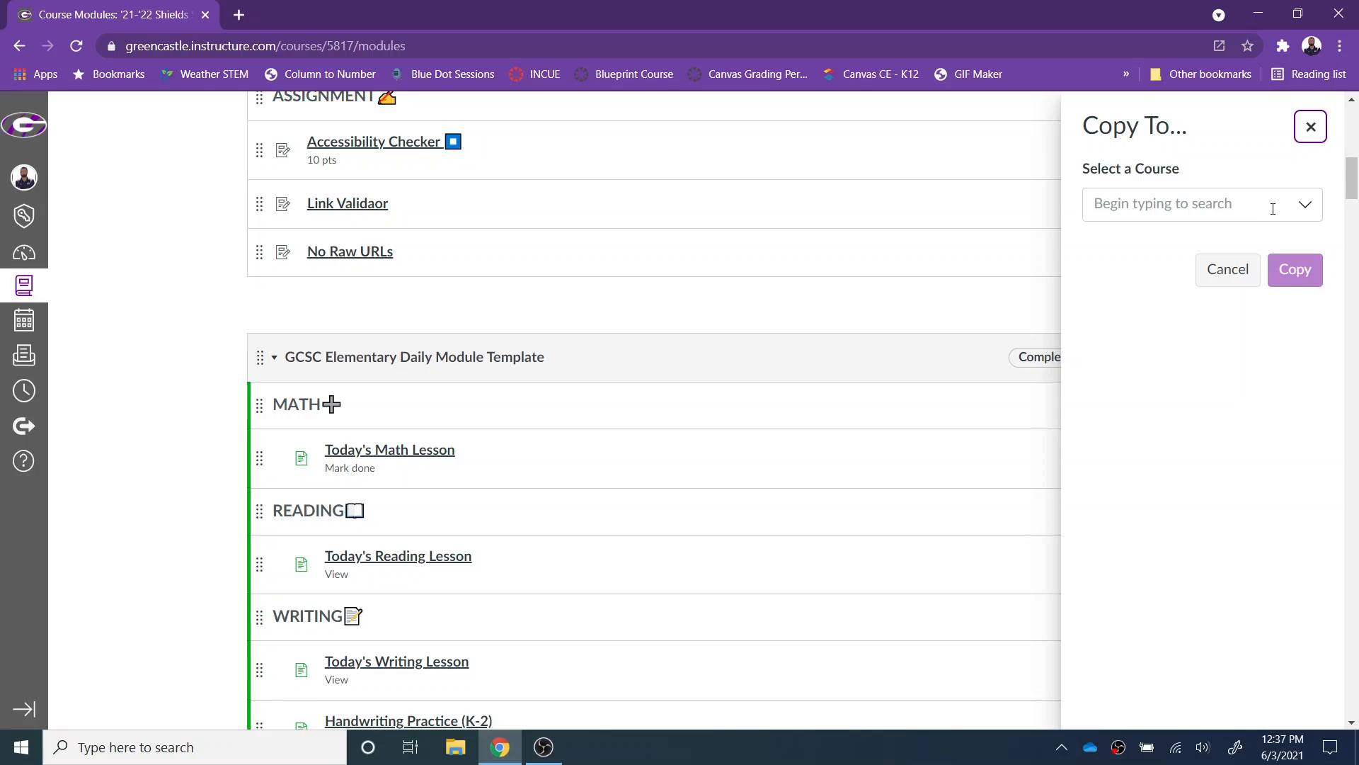
click(1272, 209)
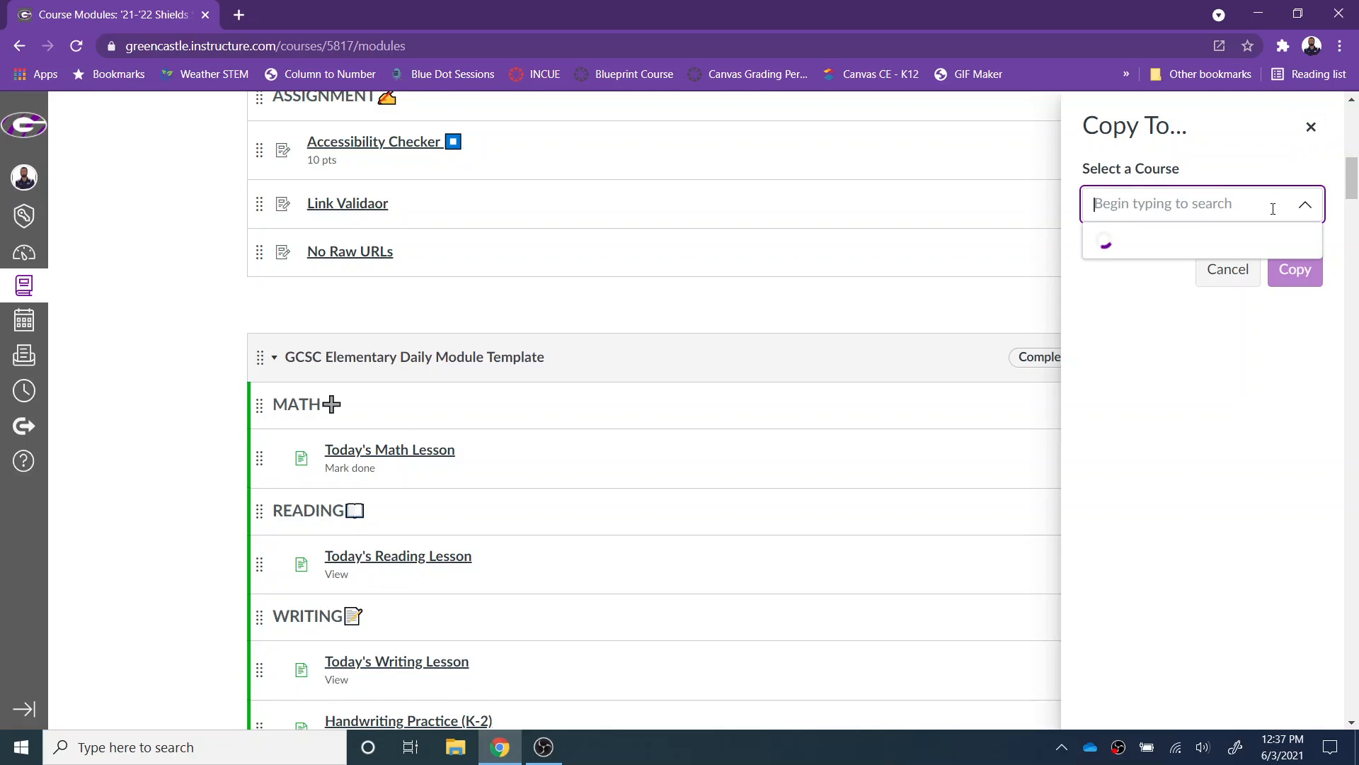
text('21-'22 Course)
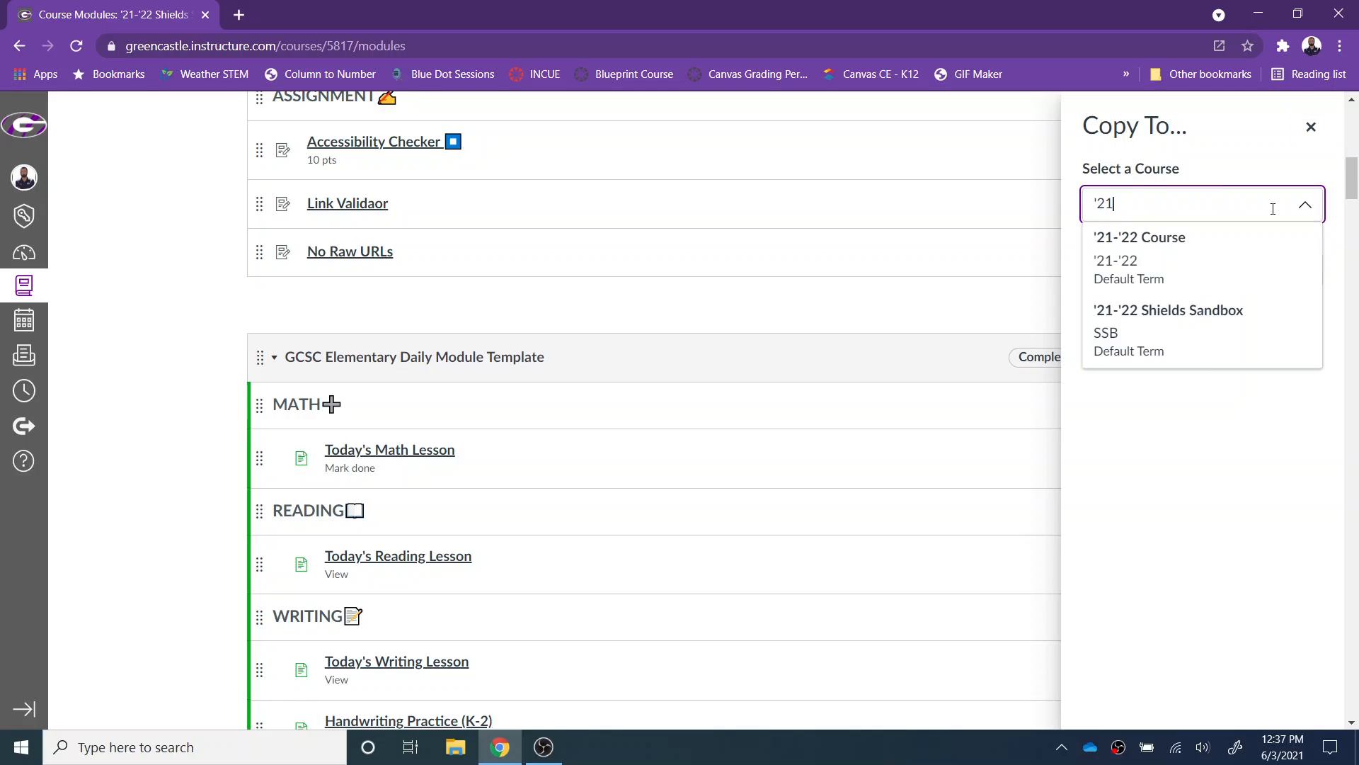
click(1190, 281)
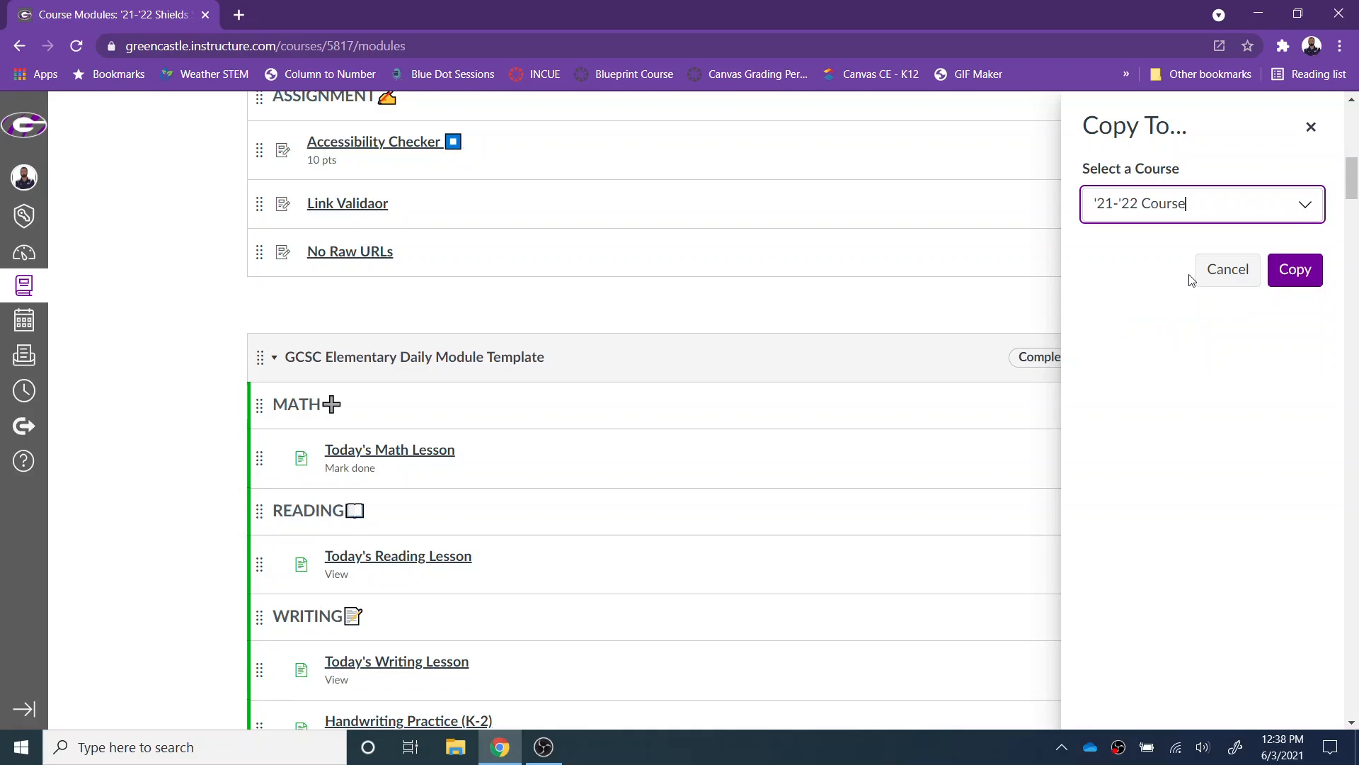
click(1295, 270)
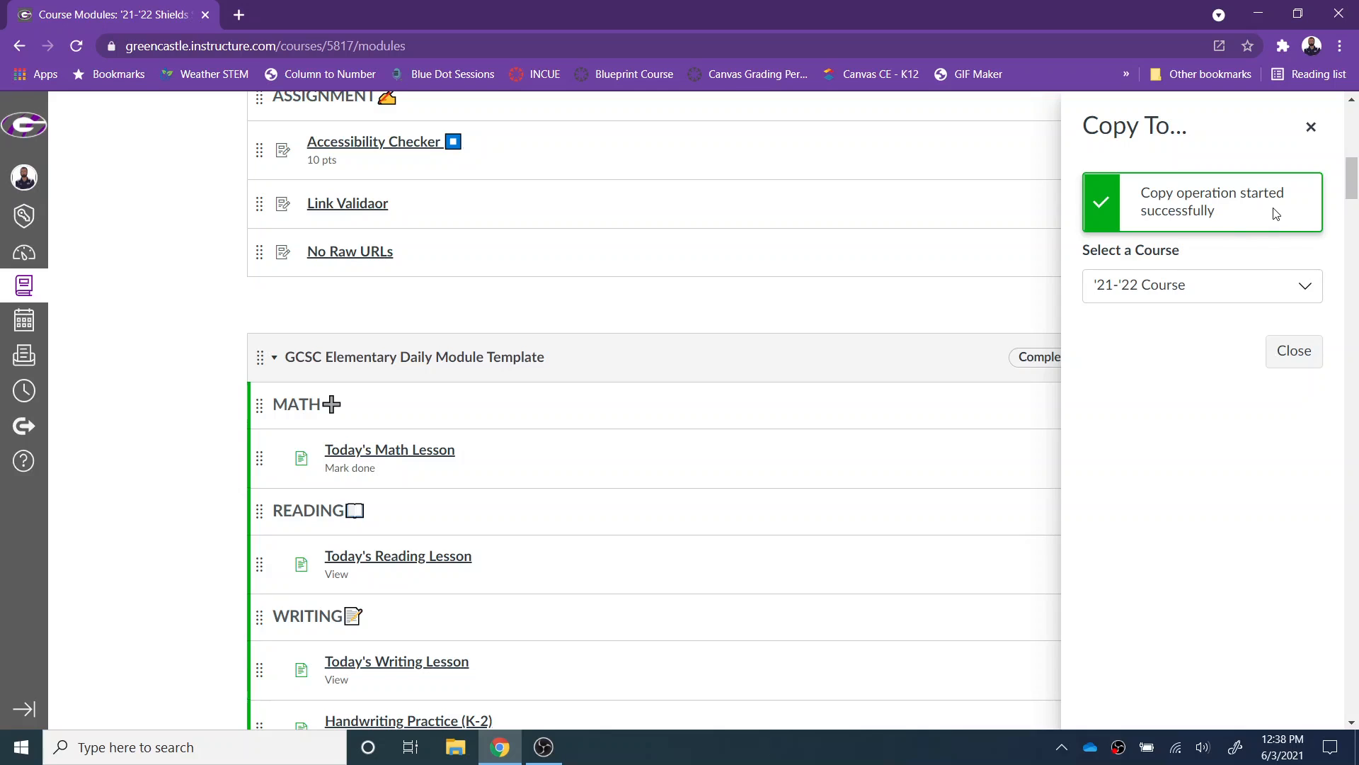
click(1293, 351)
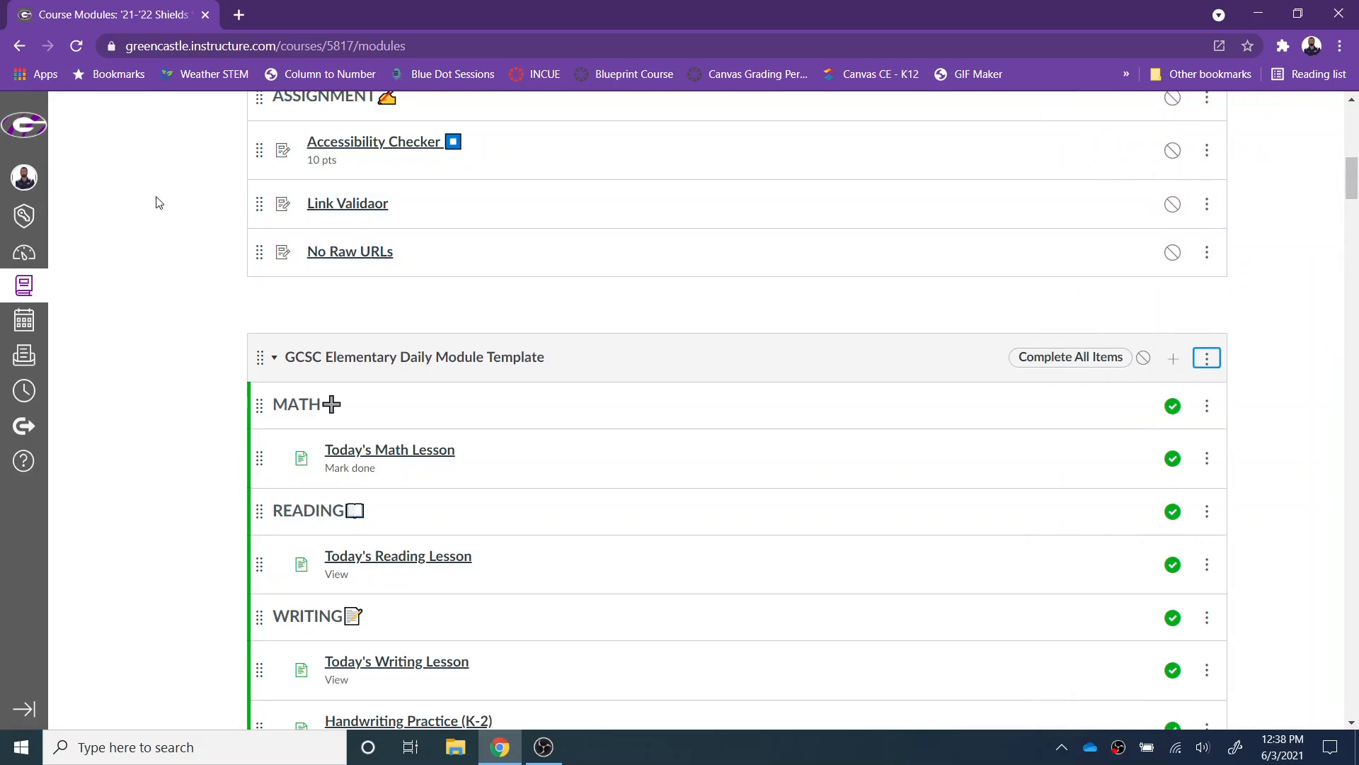
Return to the dashboard and open the module list of the unpublished '21-'22 Course.
click(24, 253)
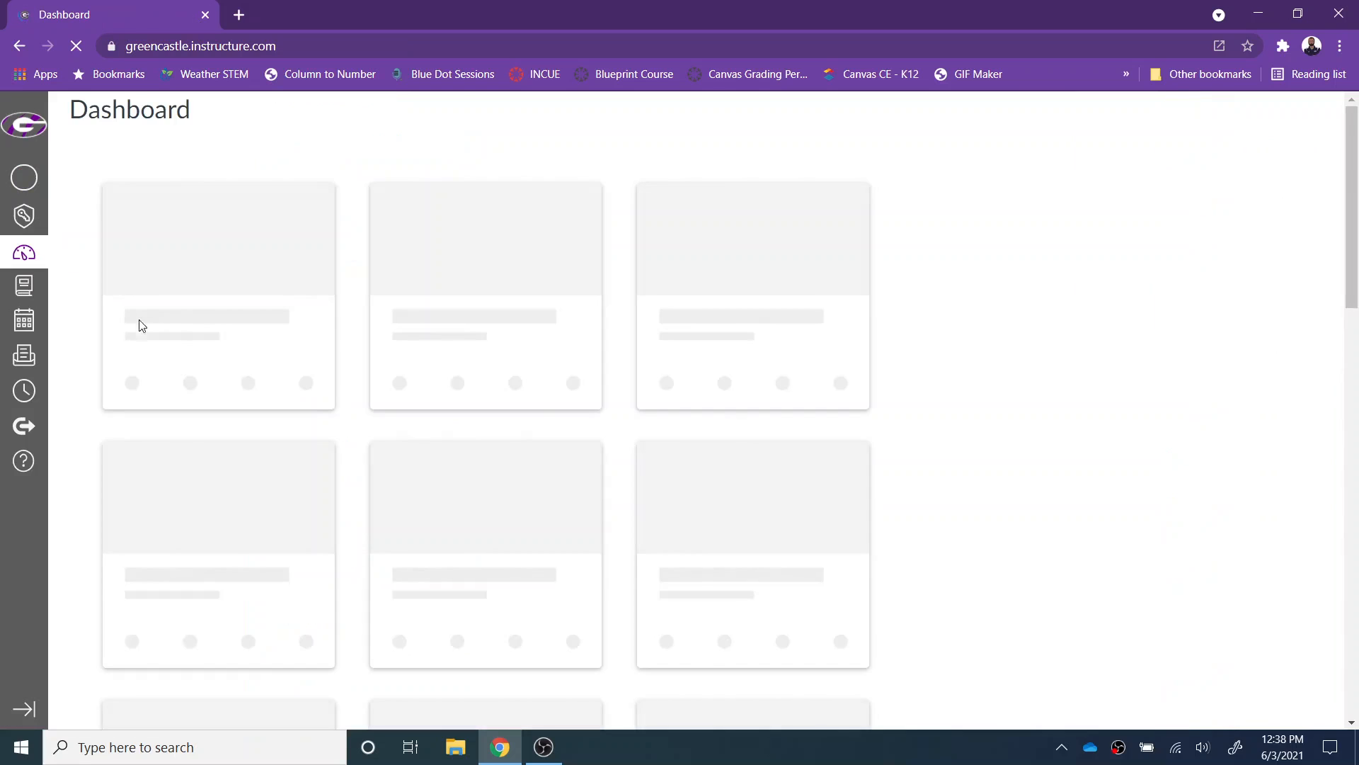
scroll(226, 392, down, 15)
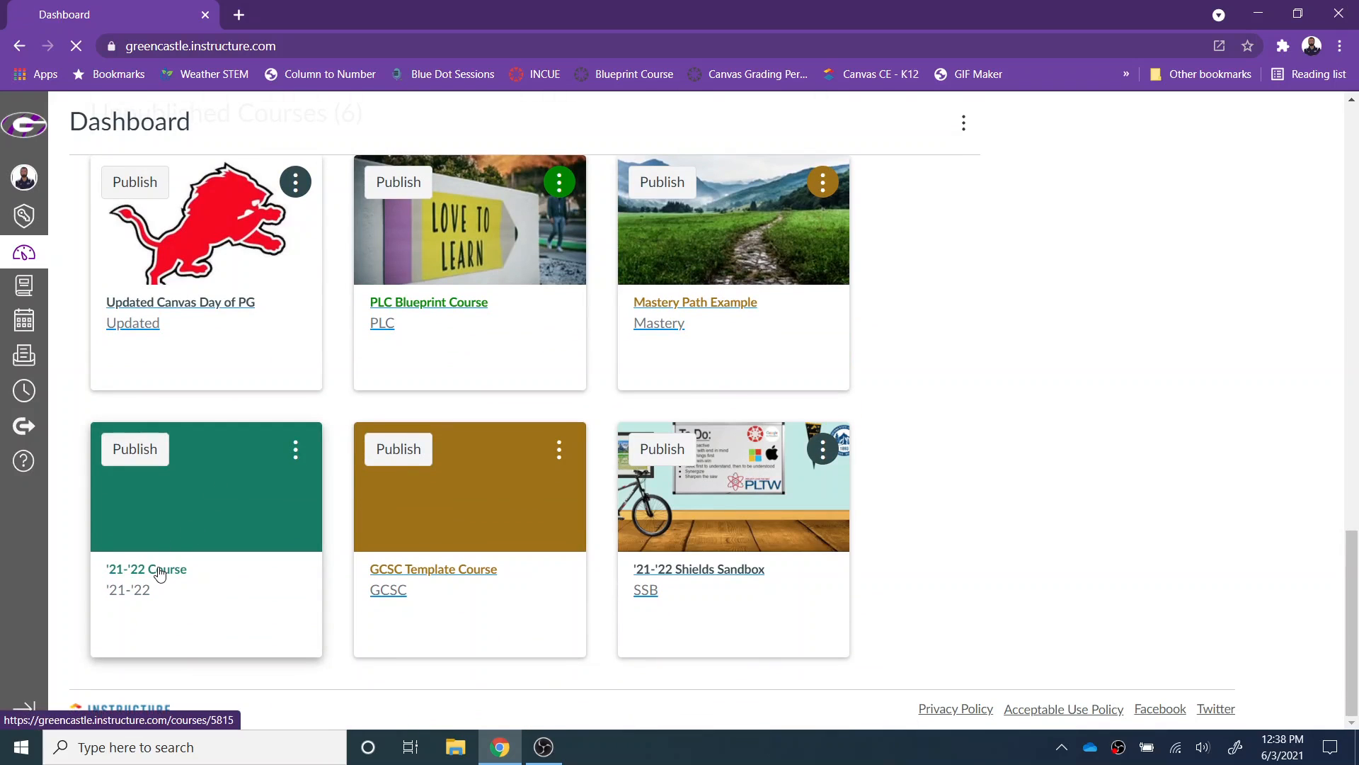
click(160, 574)
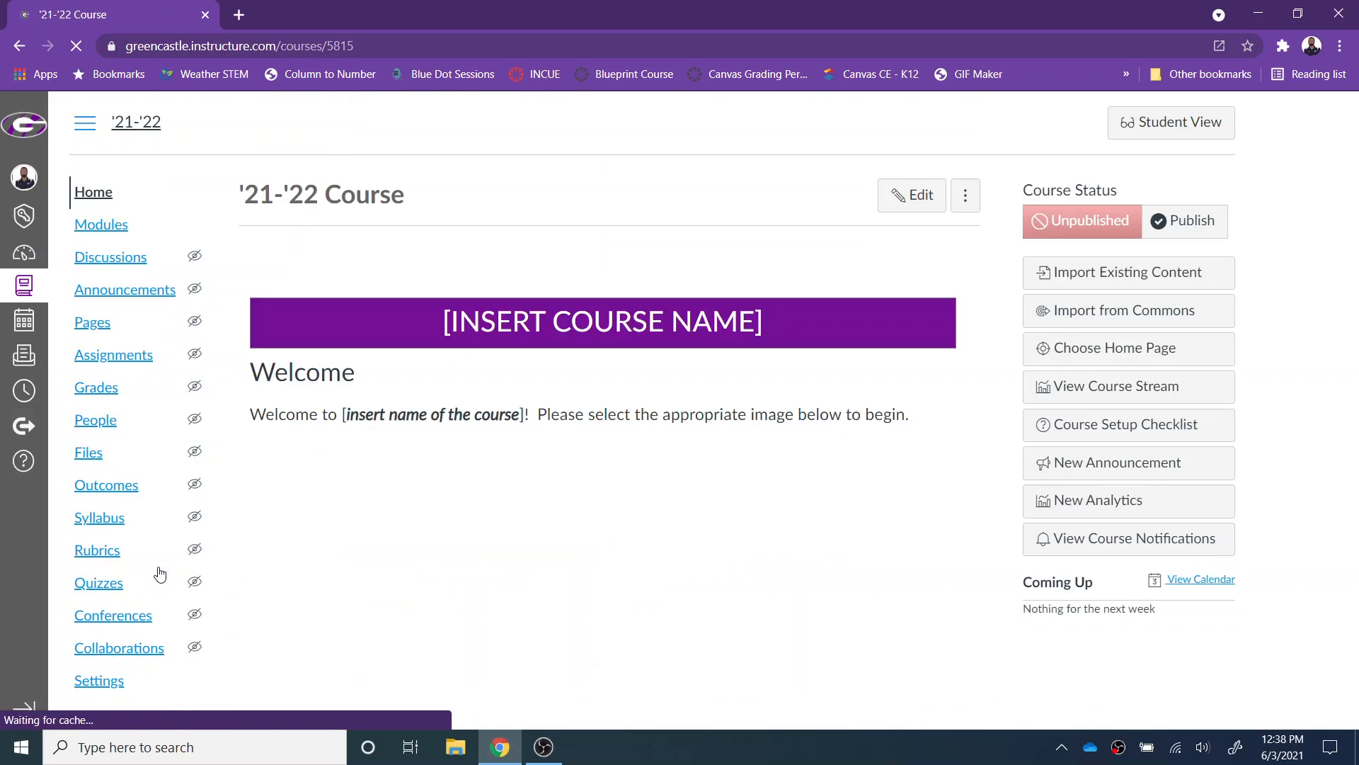
click(108, 226)
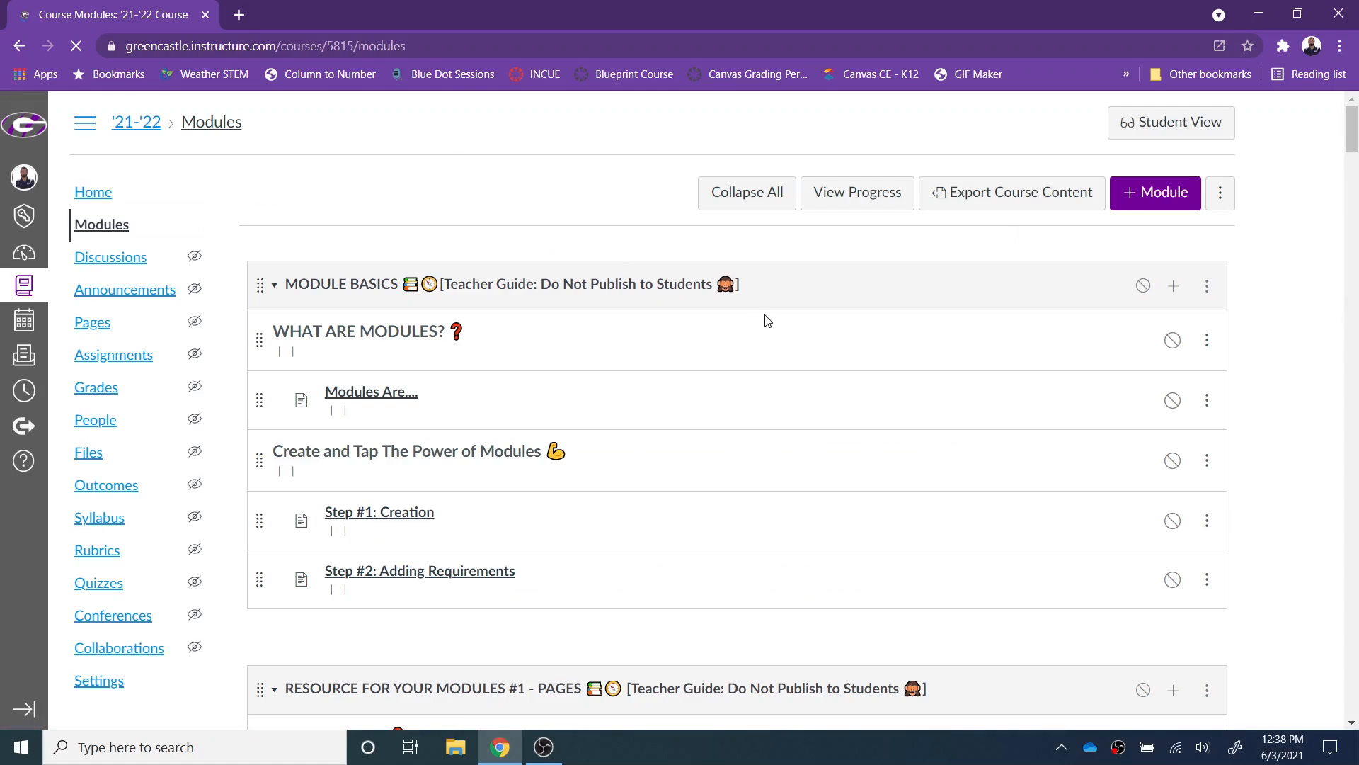
Locate the GCSC Elementary Daily Module Template module in the '21-'22 Course and open its move settings.
scroll(769, 320, down, 20)
scroll(768, 322, down, 20)
scroll(768, 326, up, 7)
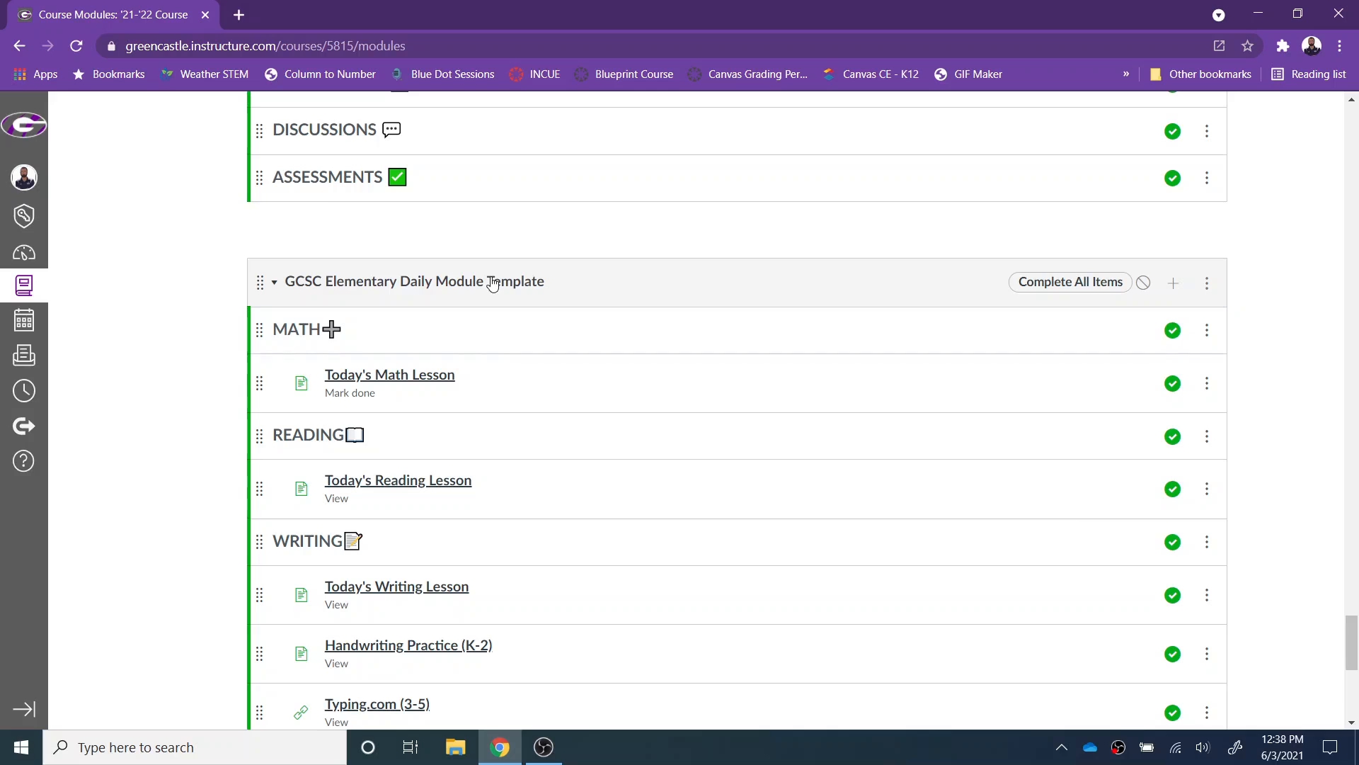
click(1206, 283)
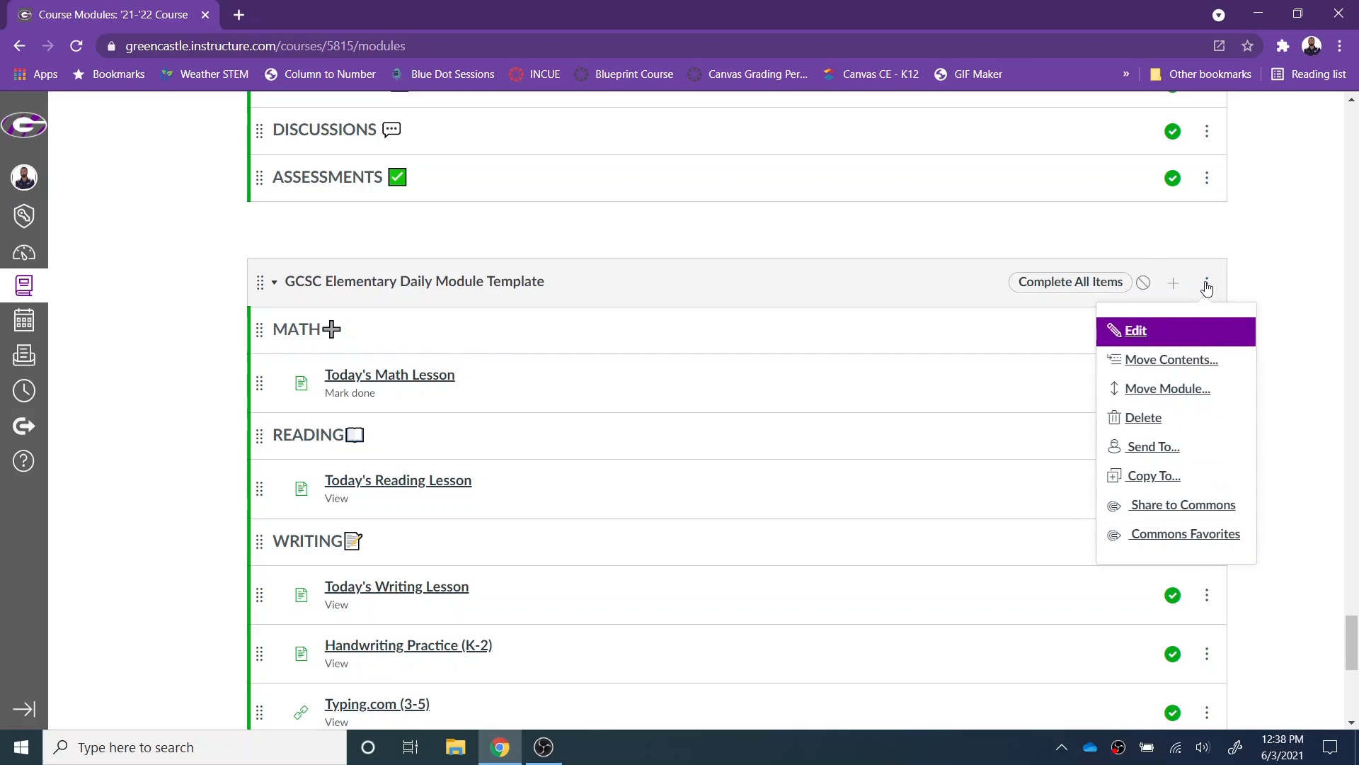
click(1178, 396)
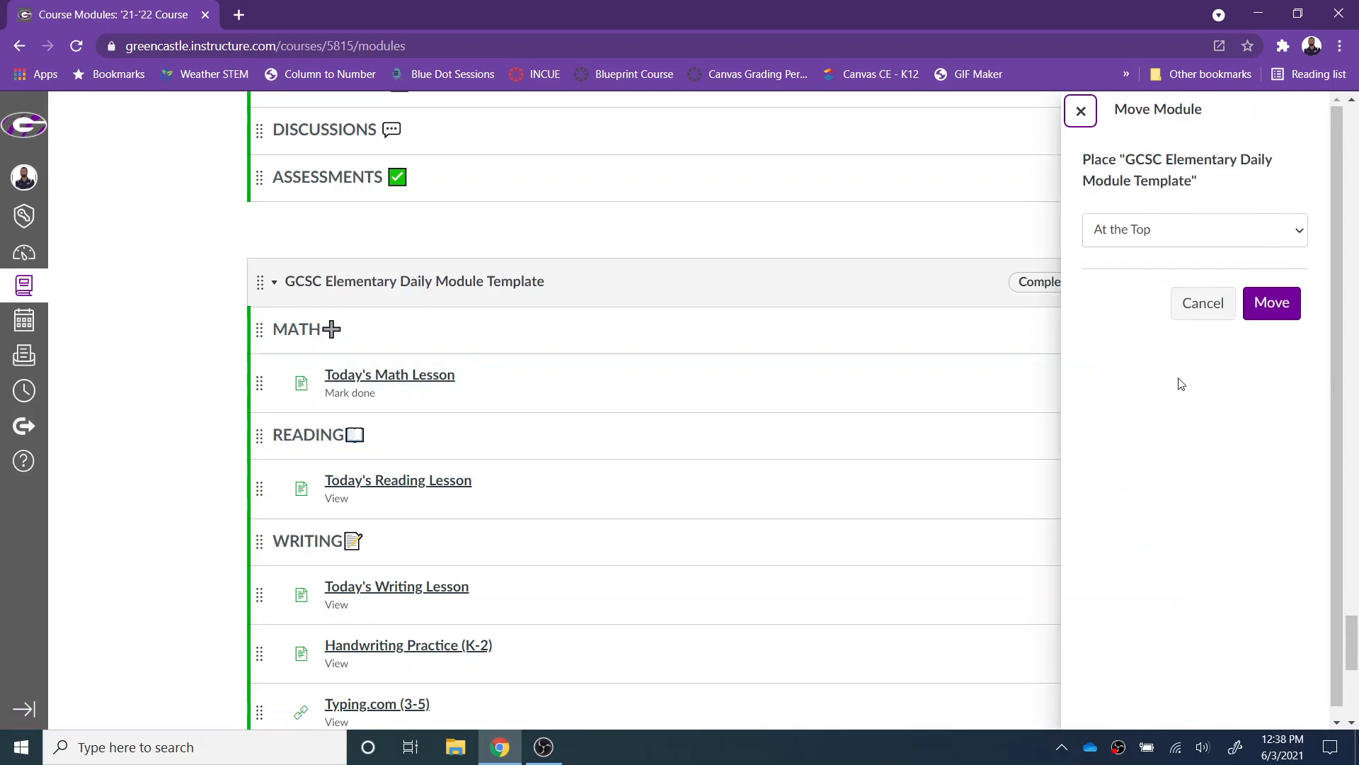
Try the Before, After and At the Bottom placements for the template module.
click(1221, 239)
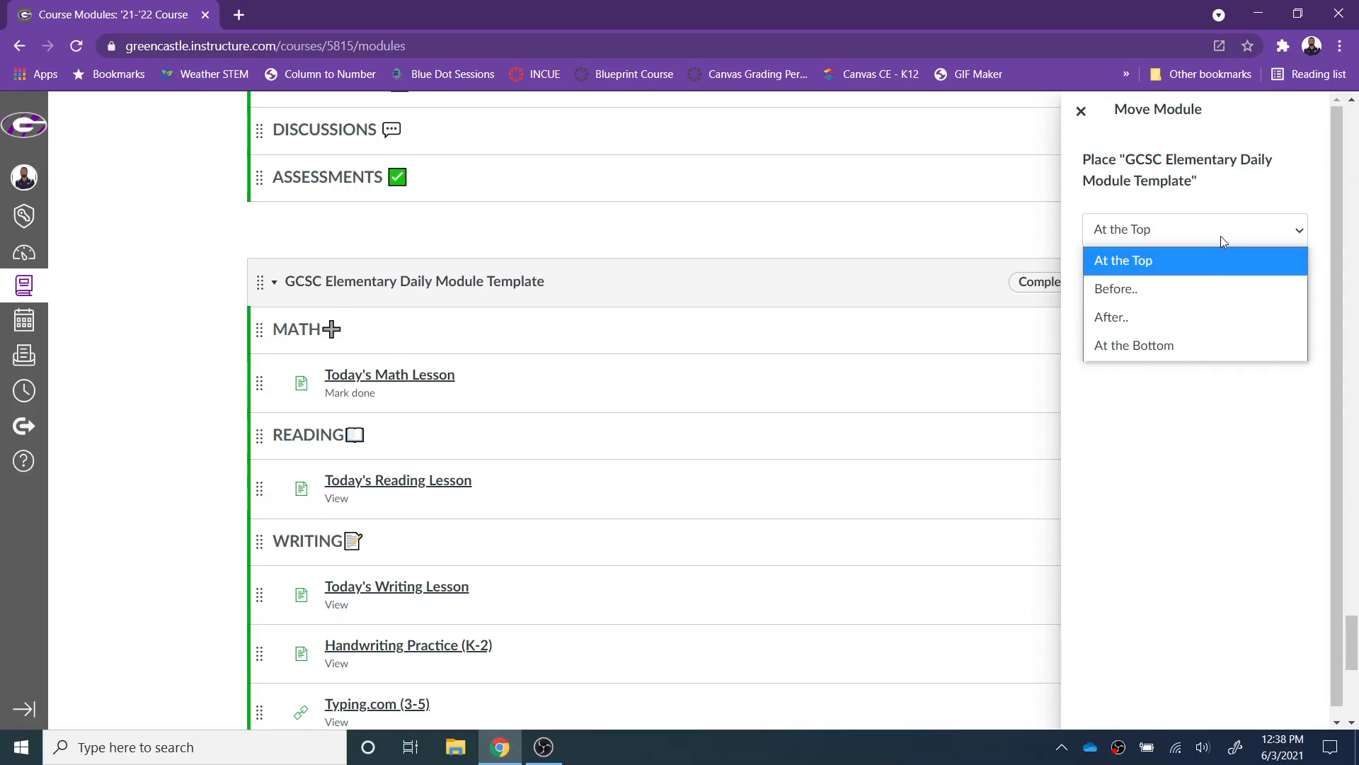
click(1205, 286)
click(1296, 228)
click(1212, 316)
click(1289, 233)
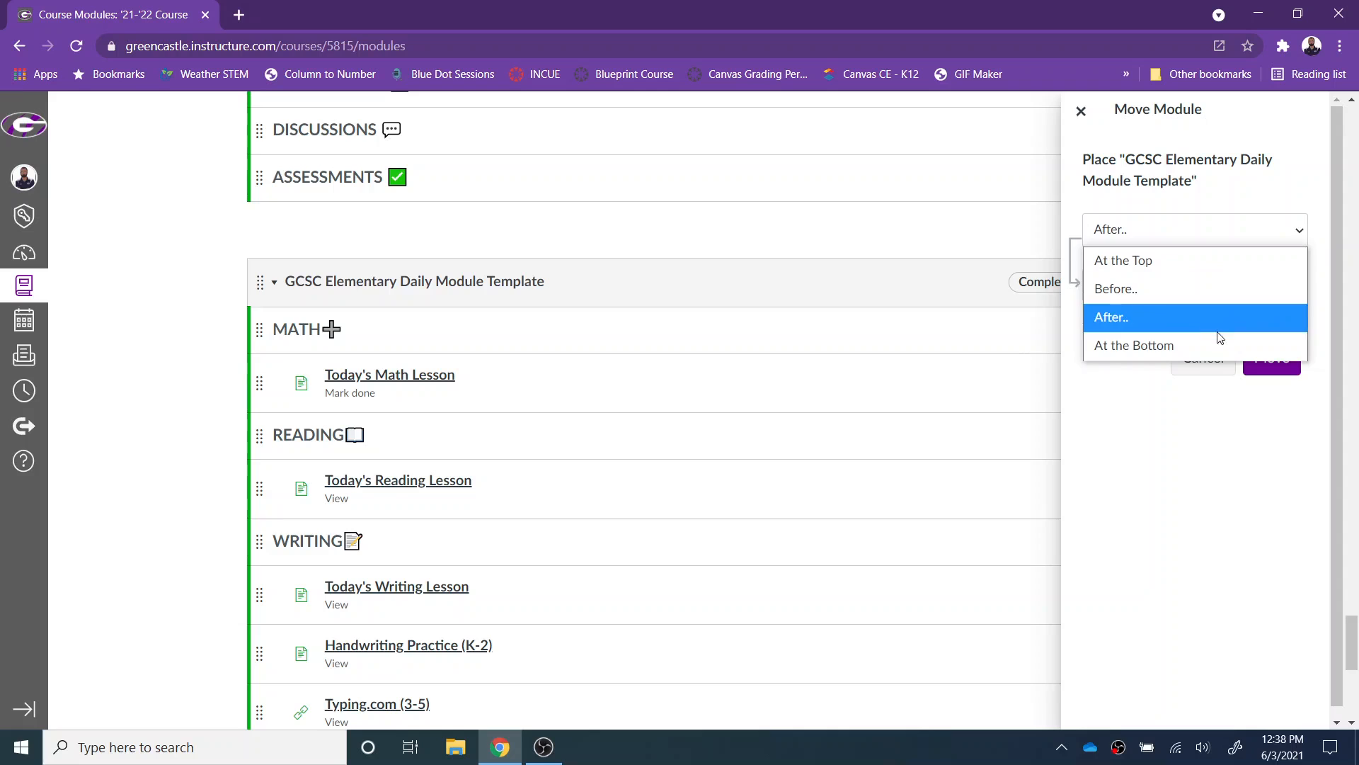
click(1218, 343)
Set the template module's placement to At the Top and move it there.
click(1265, 230)
click(1196, 260)
click(1272, 317)
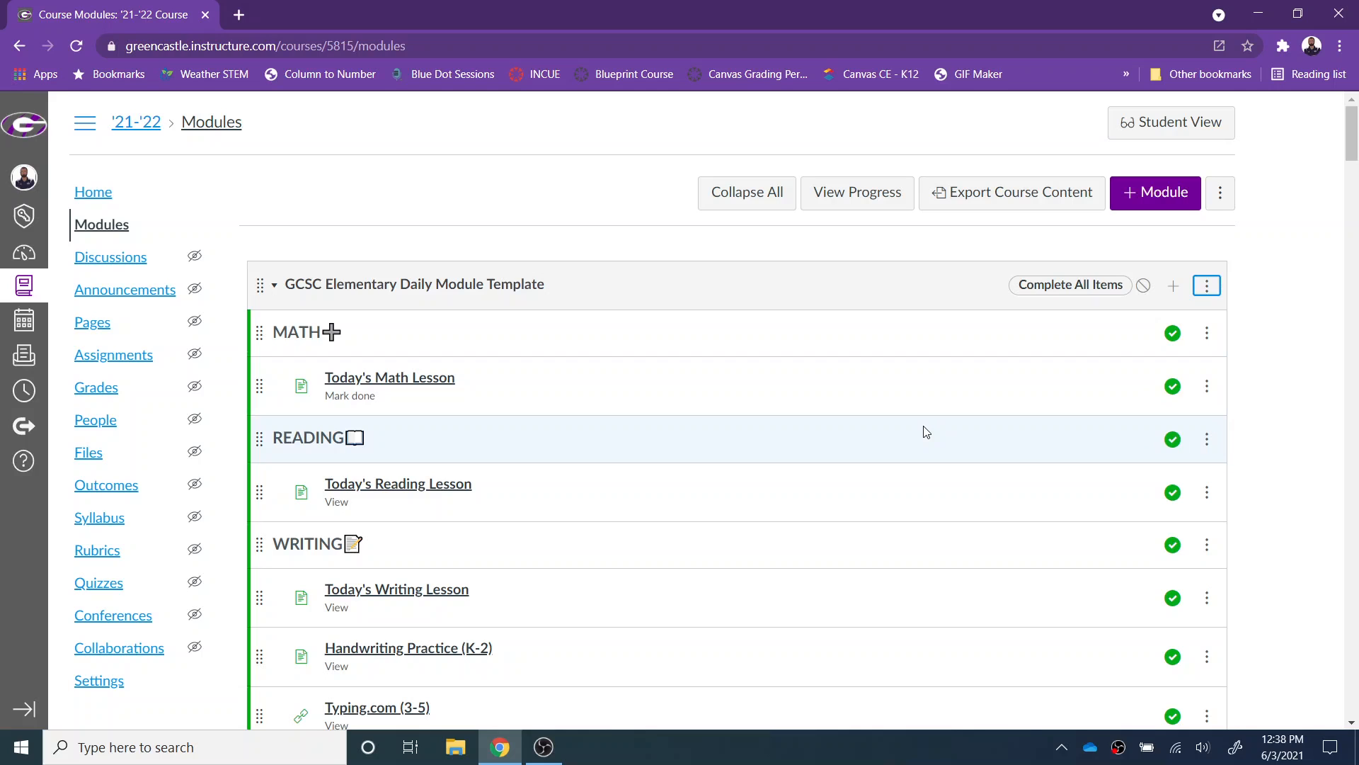
Return to the dashboard and open the module list of the unpublished '21-'22 sandbox course.
click(25, 255)
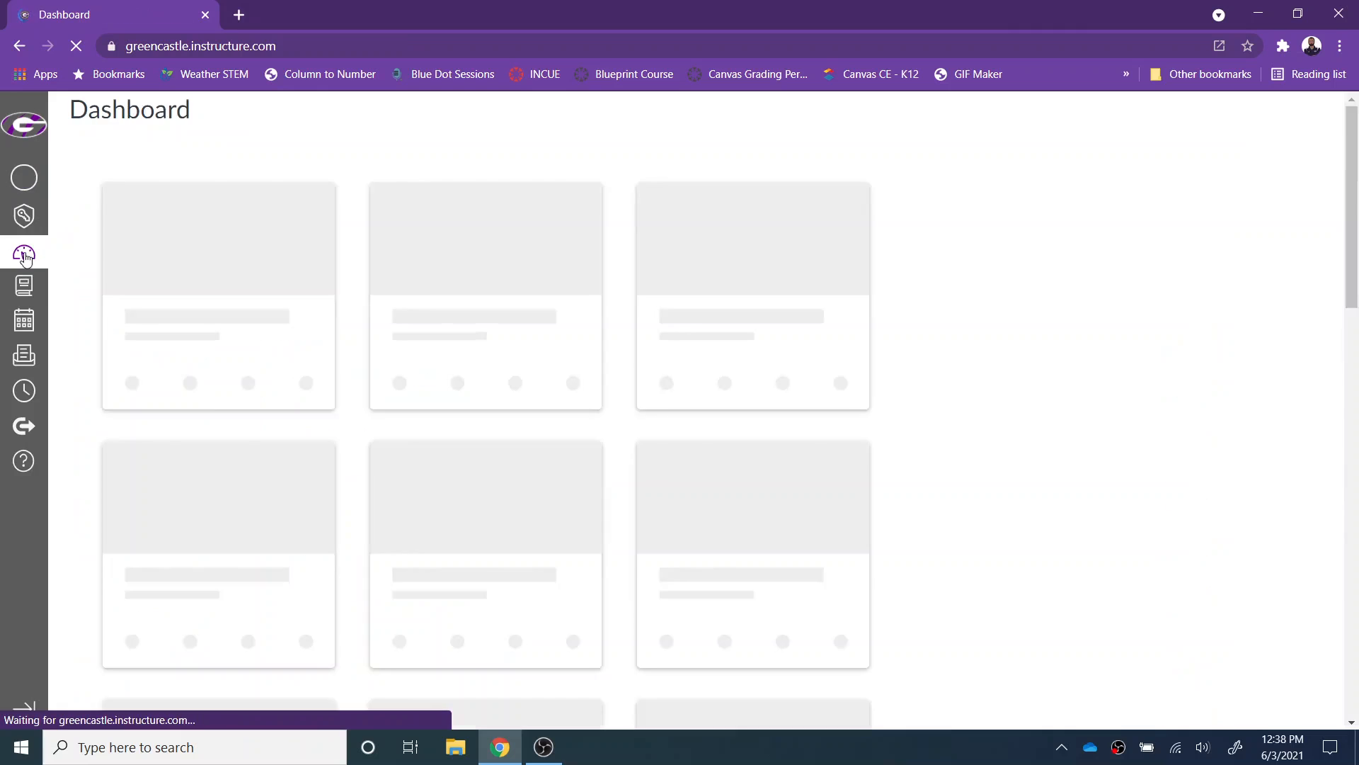
scroll(1028, 598, down, 20)
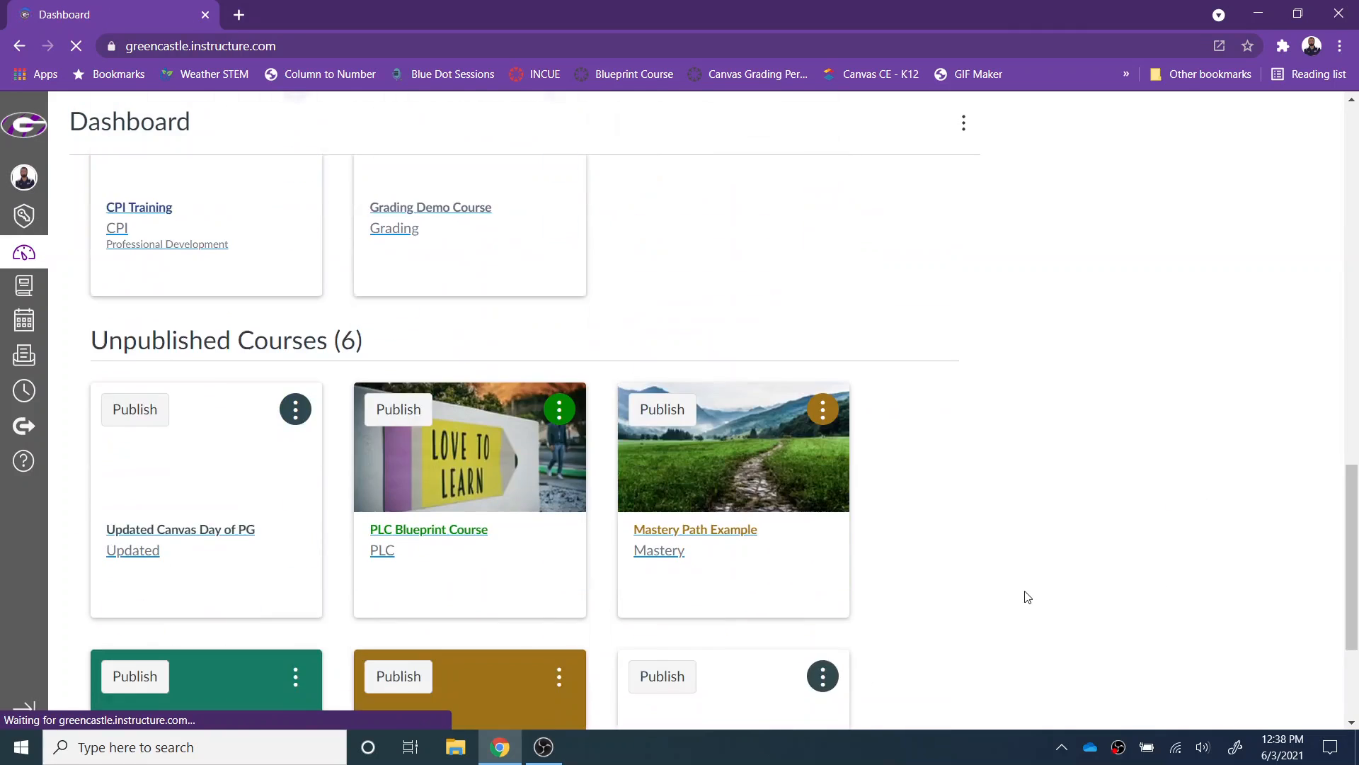
click(680, 576)
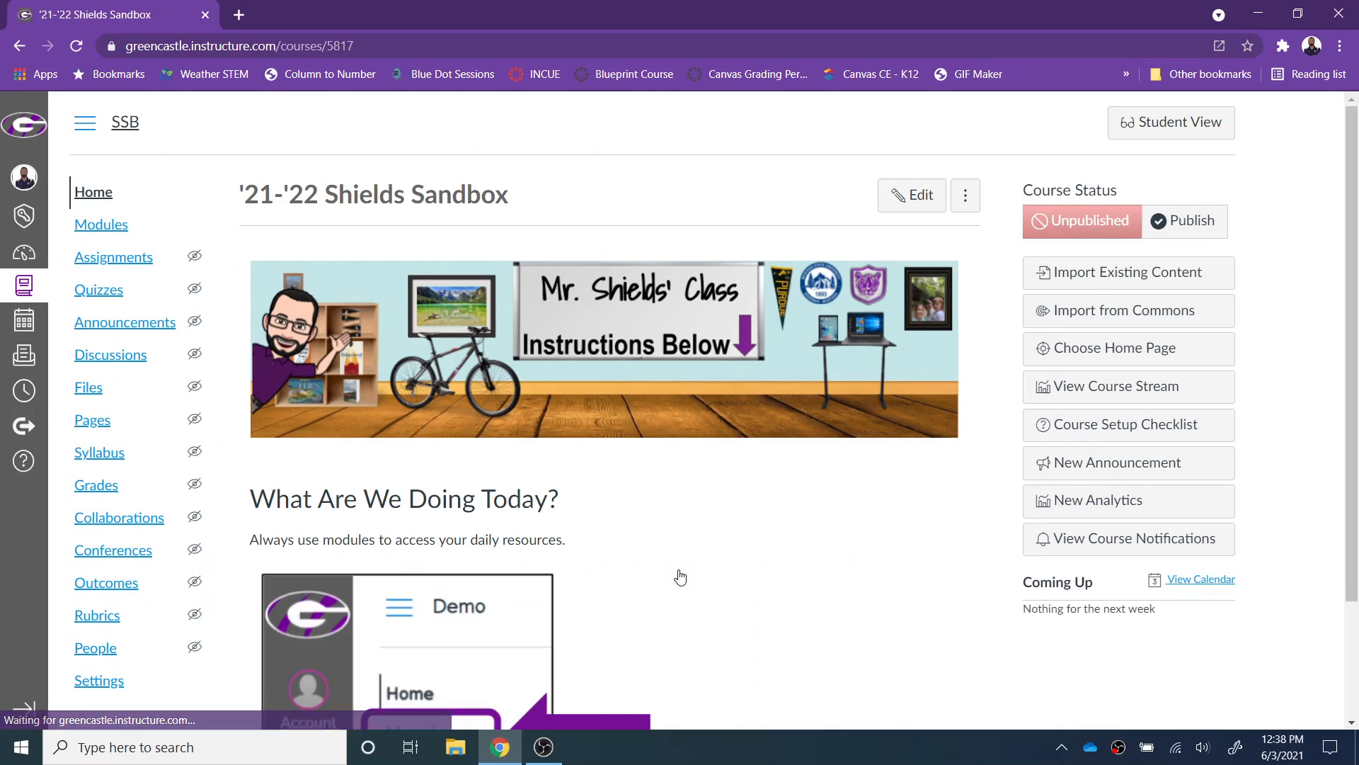
click(106, 226)
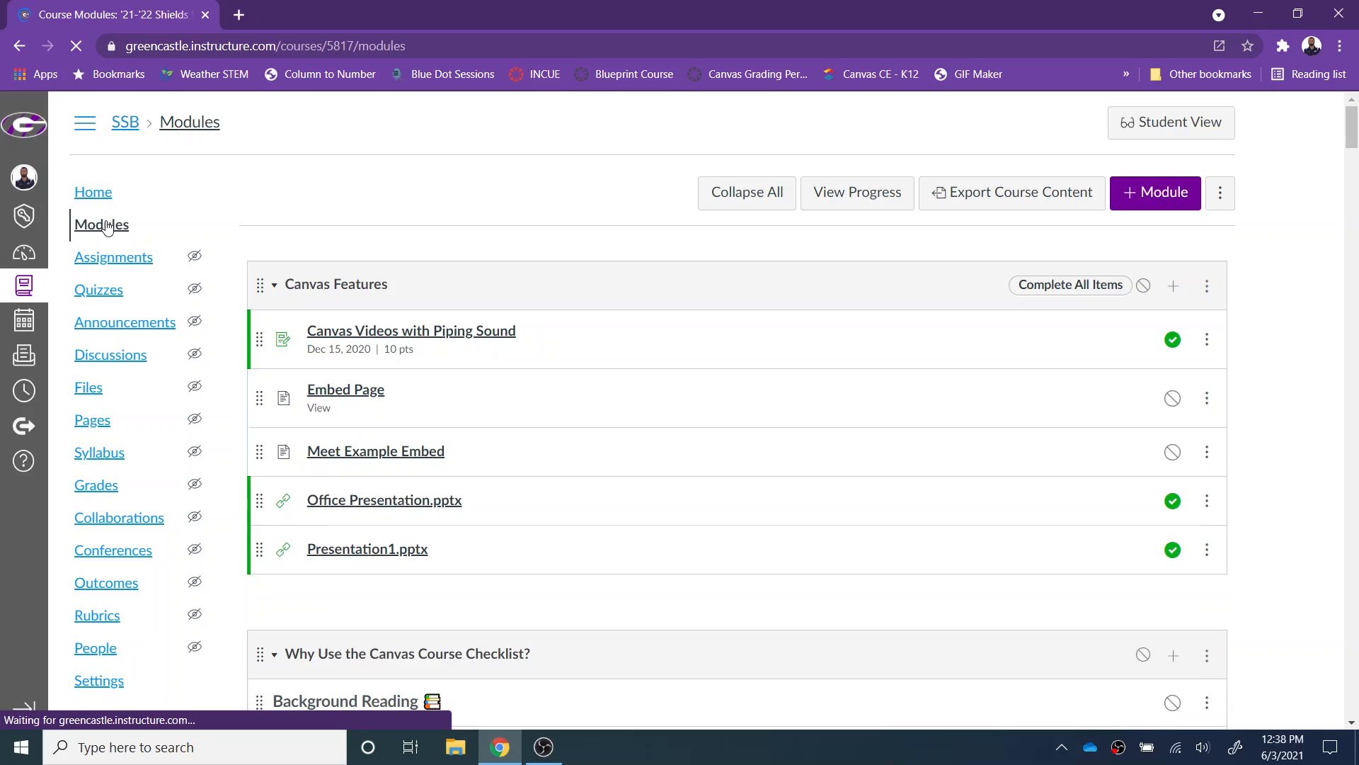
View the options for copying the Canvas Features module to another course and close them without copying.
click(1208, 287)
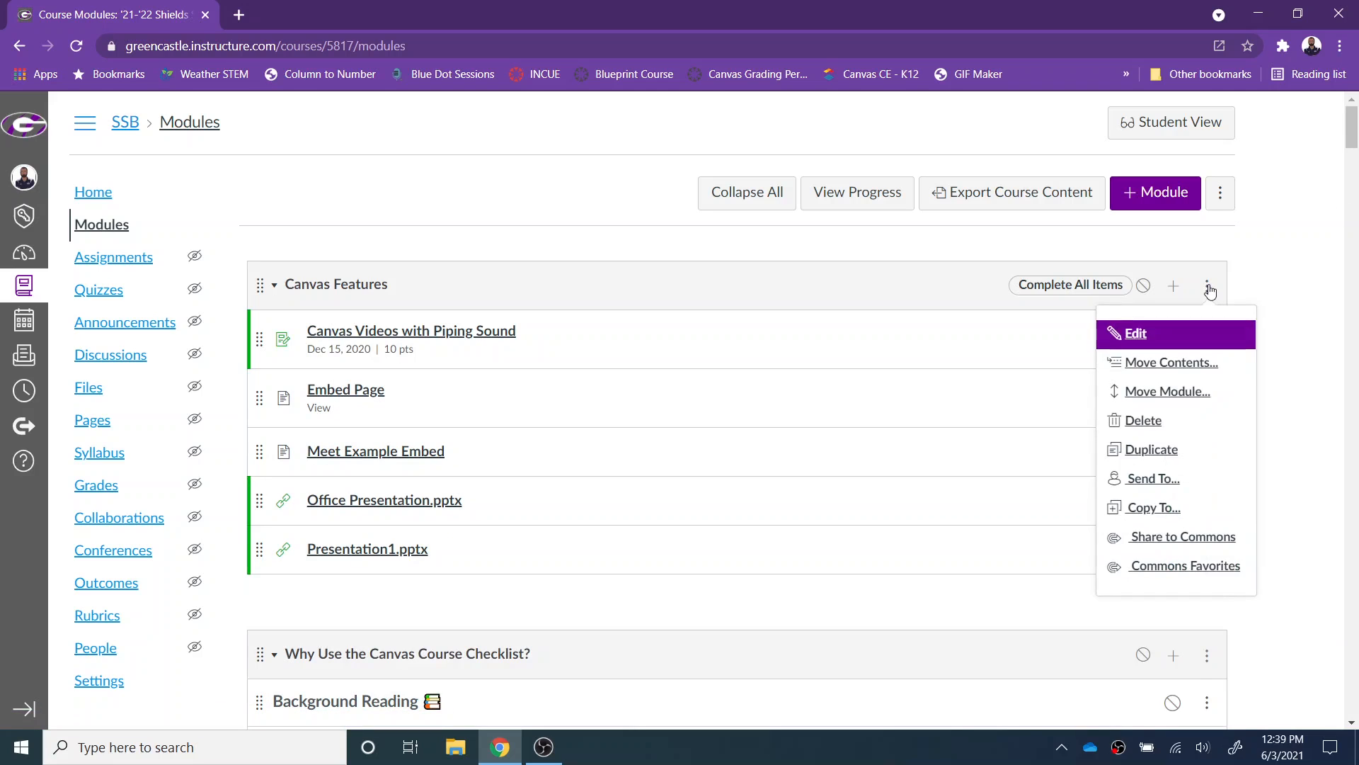
click(1192, 508)
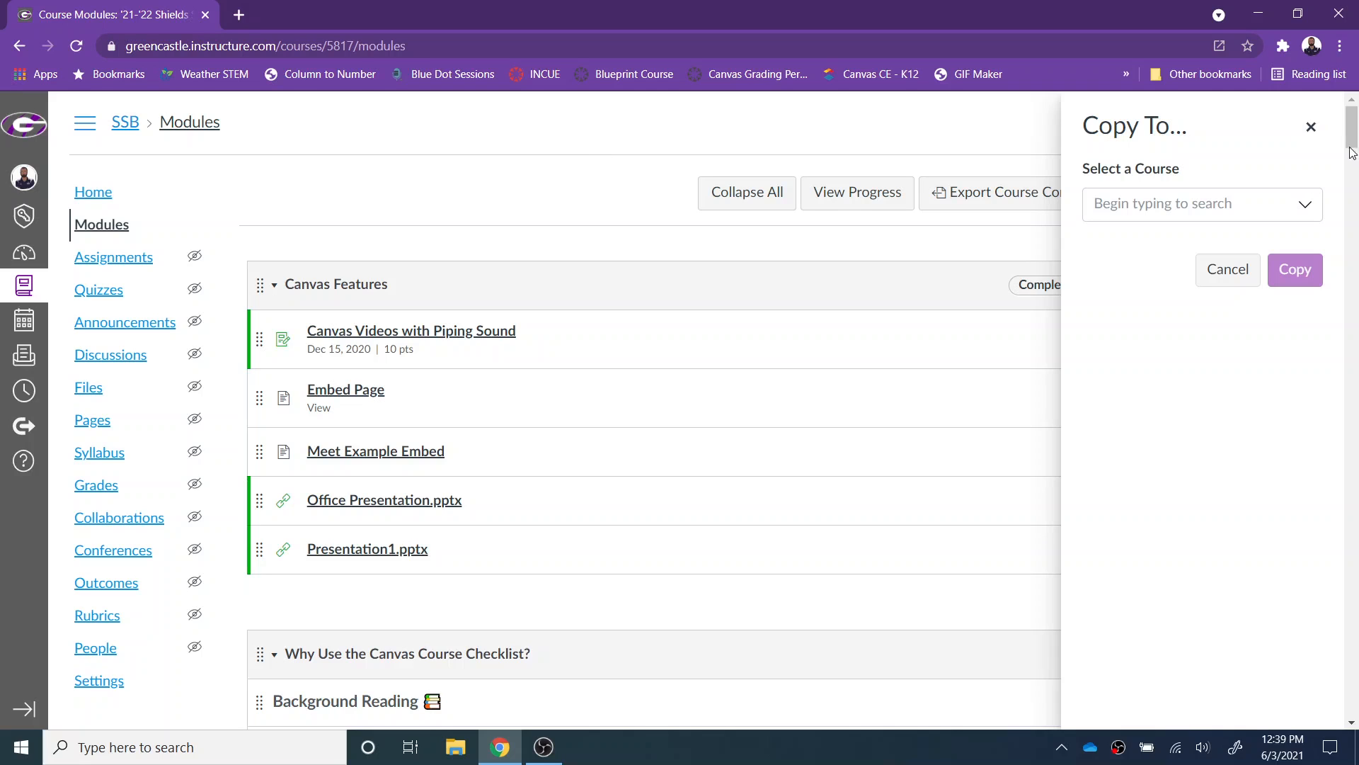
click(1310, 128)
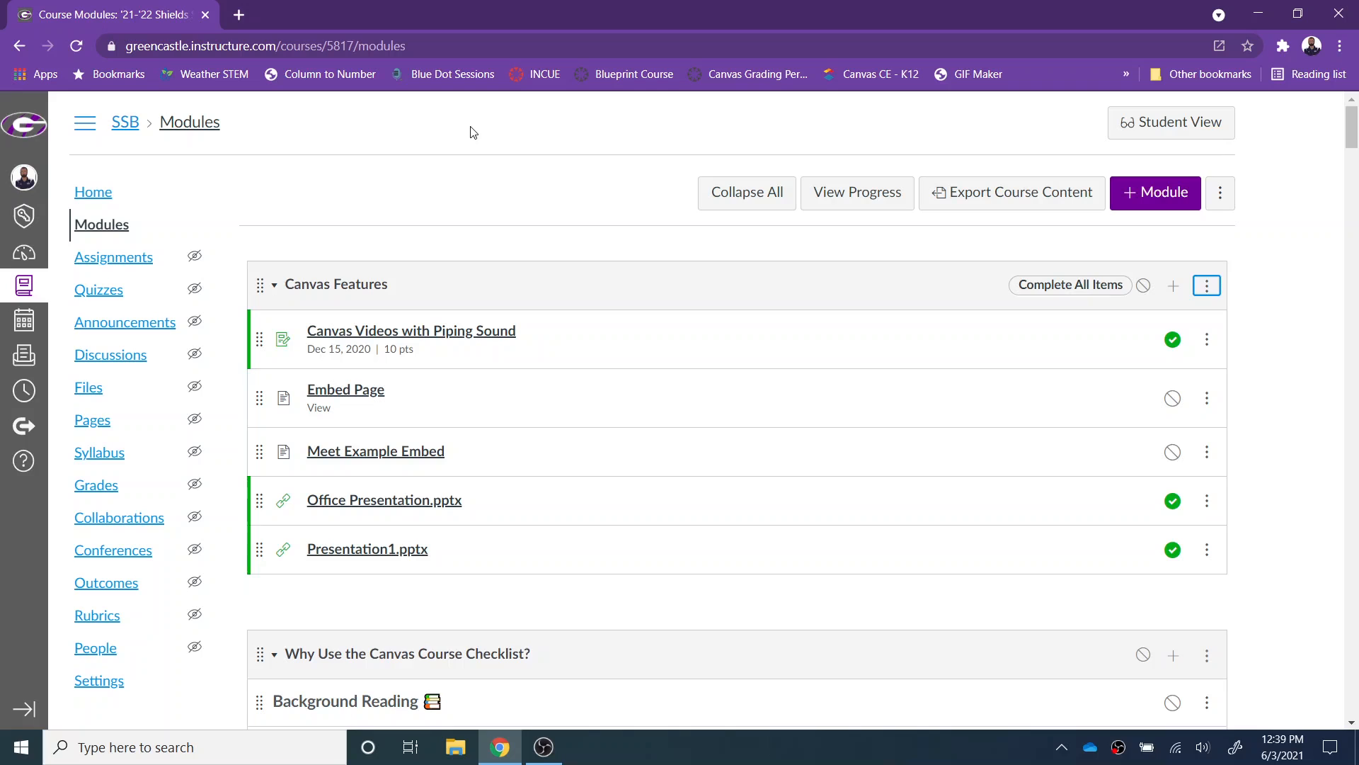